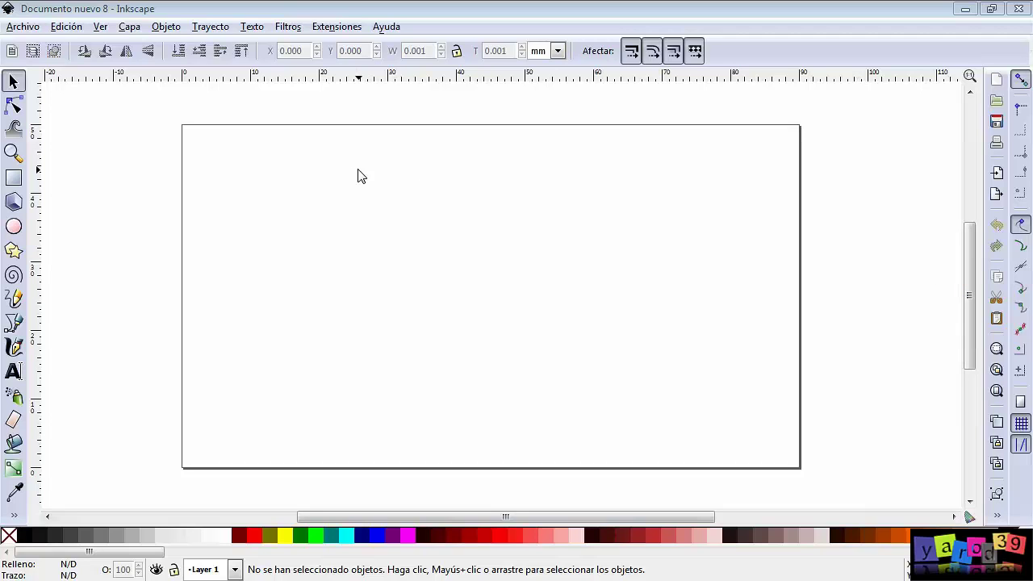
Open the Archivo menu in the new blank Inkscape document
{"action": "left_click", "coordinate": [24, 27]}
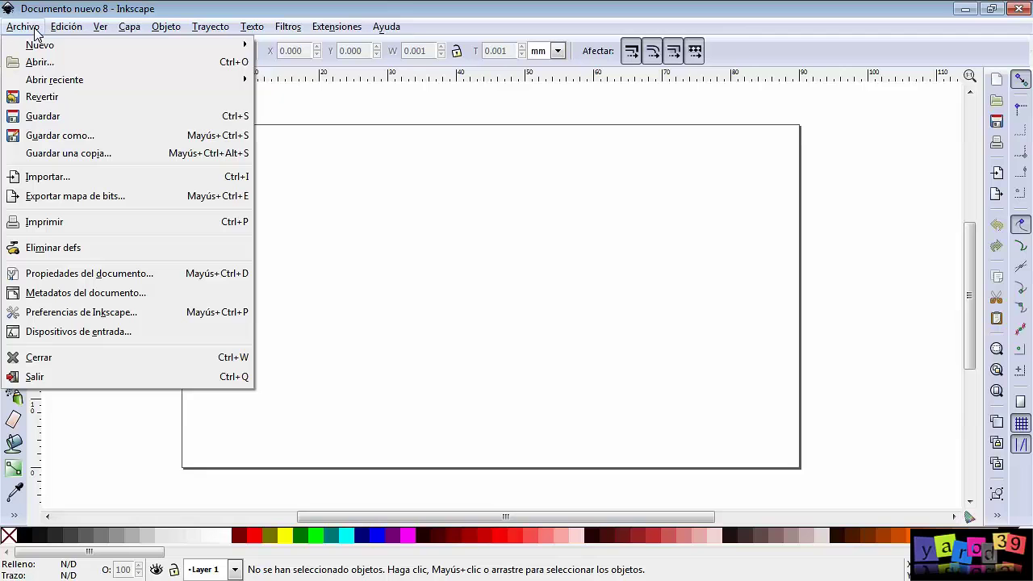
Open Document Properties and browse the Guías, Rejillas, Ajustar, Gestión de color and Scripting tabs
{"action": "left_click", "coordinate": [132, 274]}
{"action": "left_click_drag", "start_coordinate": [884, 24], "coordinate": [617, 24]}
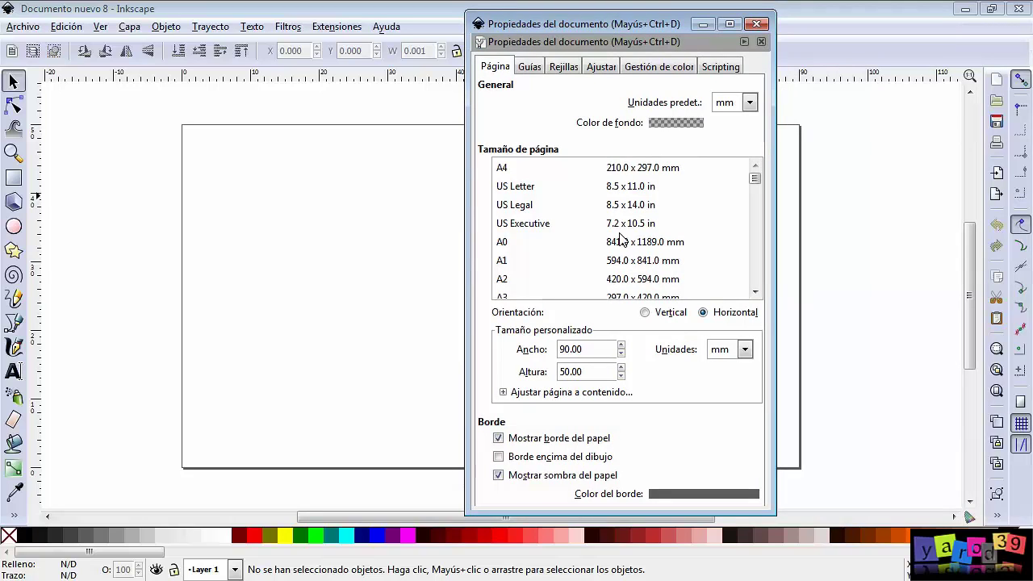
{"action": "left_click", "coordinate": [531, 70]}
{"action": "left_click", "coordinate": [562, 71]}
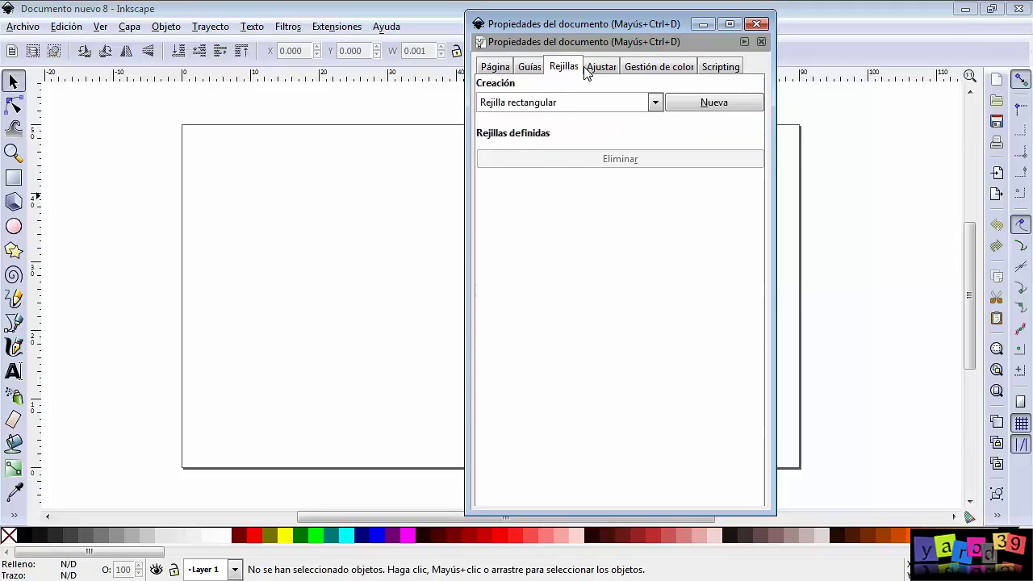
{"action": "left_click", "coordinate": [599, 71]}
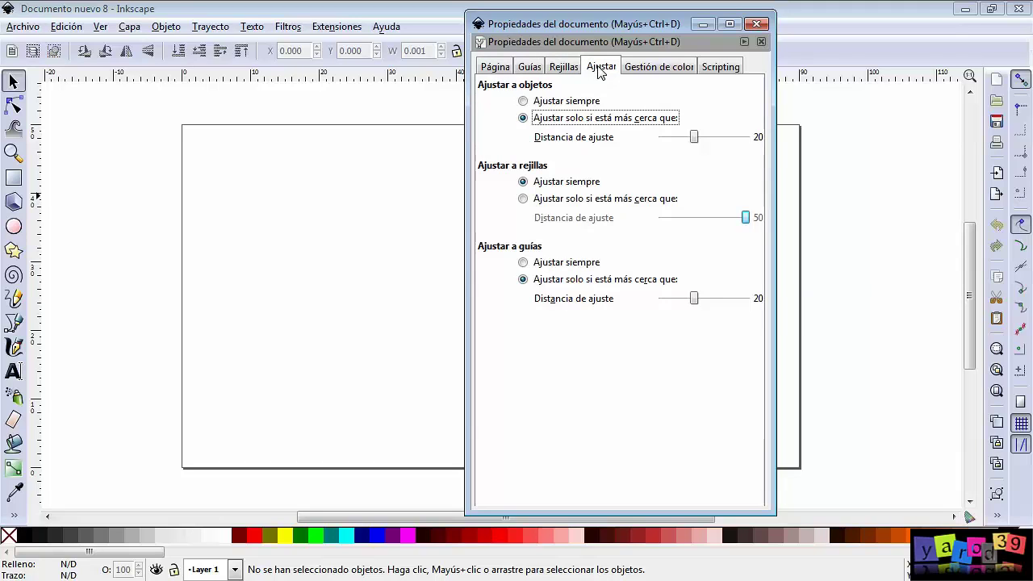
{"action": "left_click", "coordinate": [657, 69]}
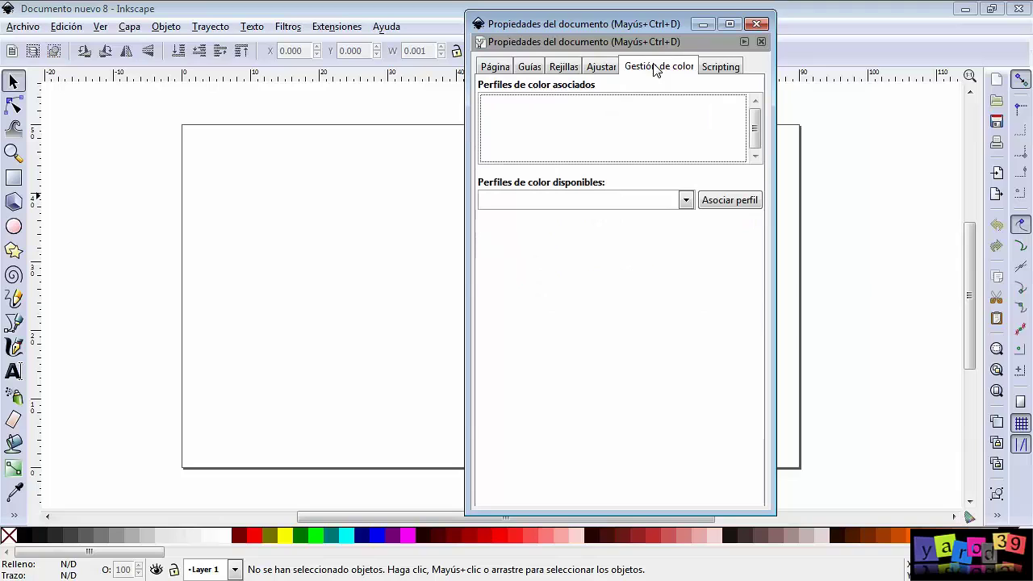
{"action": "left_click", "coordinate": [712, 69]}
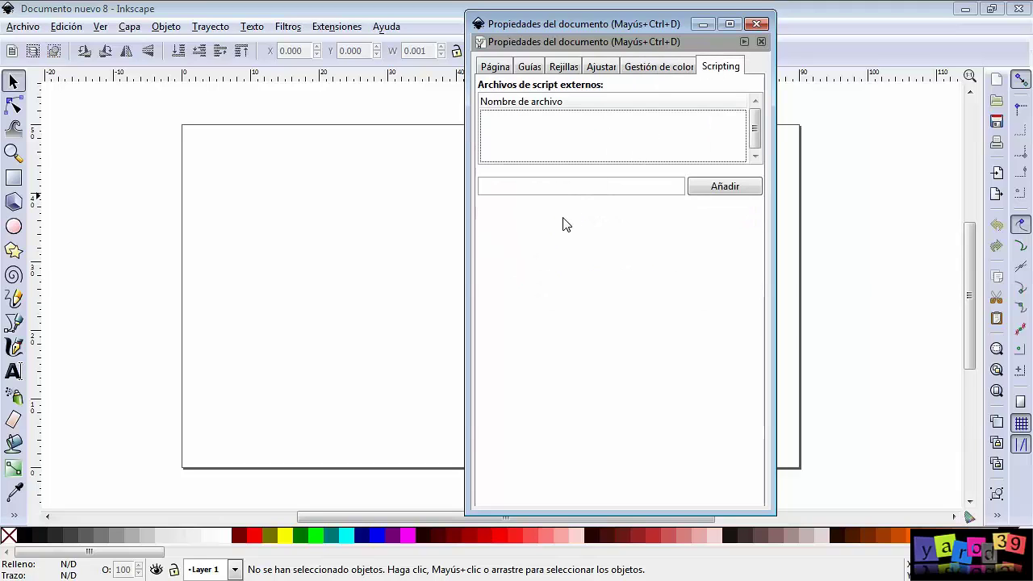
Return to the Página tab and fit the whole page in the view
{"action": "left_click", "coordinate": [493, 64]}
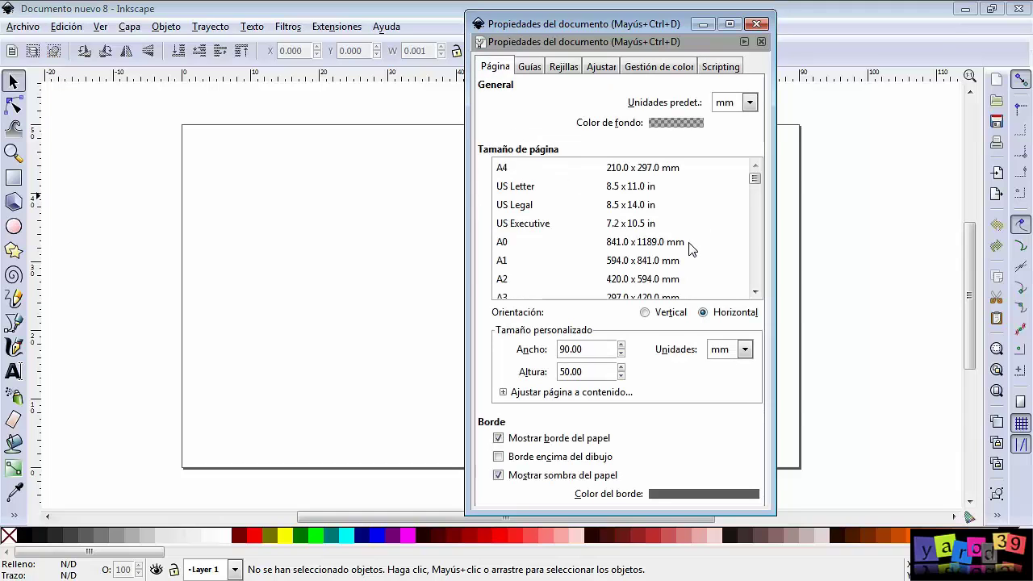
{"action": "left_click_drag", "start_coordinate": [637, 24], "coordinate": [866, 24]}
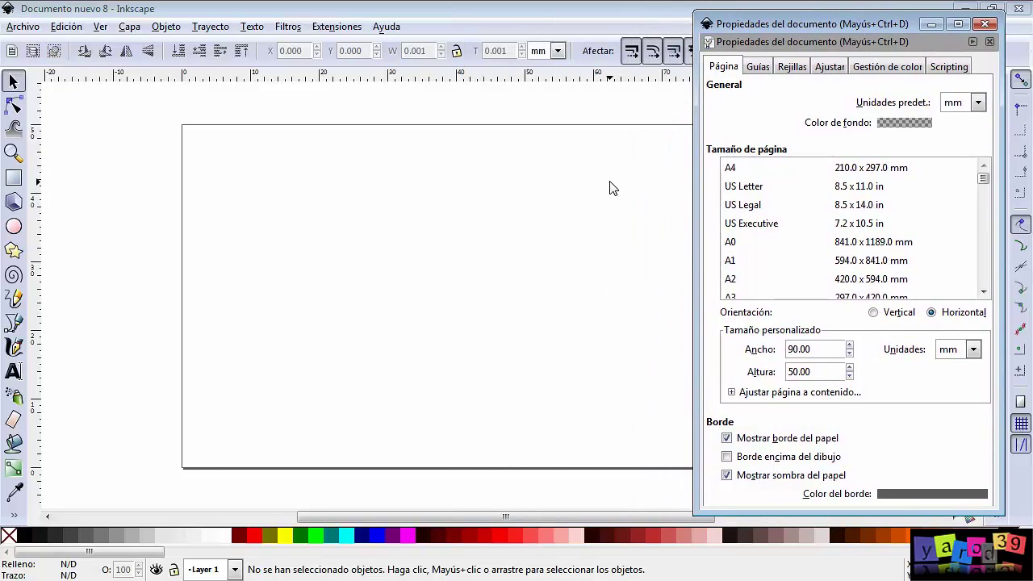
{"action": "key", "text": "5"}
{"action": "scroll", "coordinate": [530, 193], "scroll_direction": "right", "scroll_amount": 1}
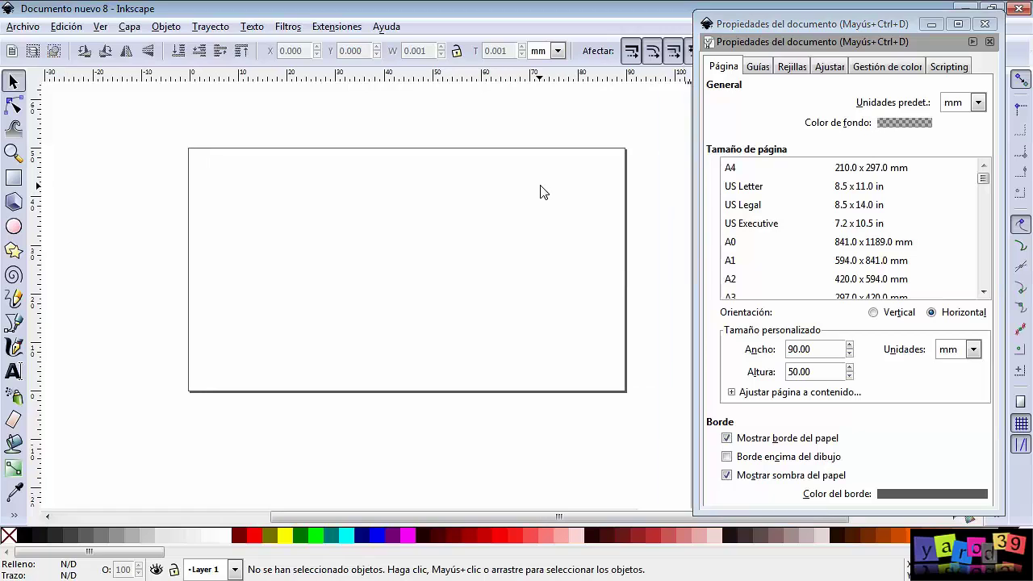
{"action": "scroll", "coordinate": [541, 191], "scroll_direction": "up", "scroll_amount": 1}
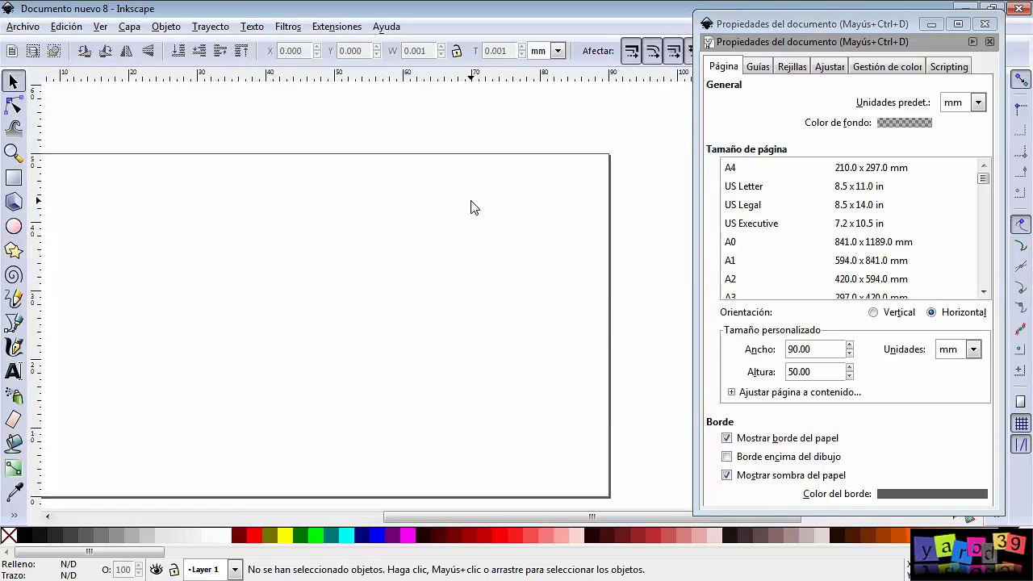
{"action": "scroll", "coordinate": [509, 199], "scroll_direction": "down", "scroll_amount": 1}
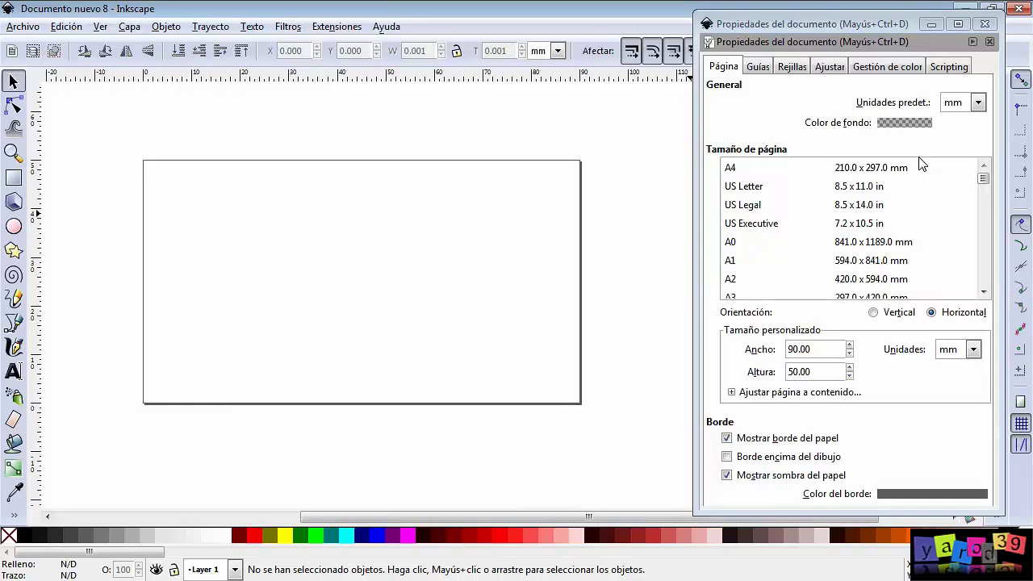
{"action": "left_click", "coordinate": [977, 102]}
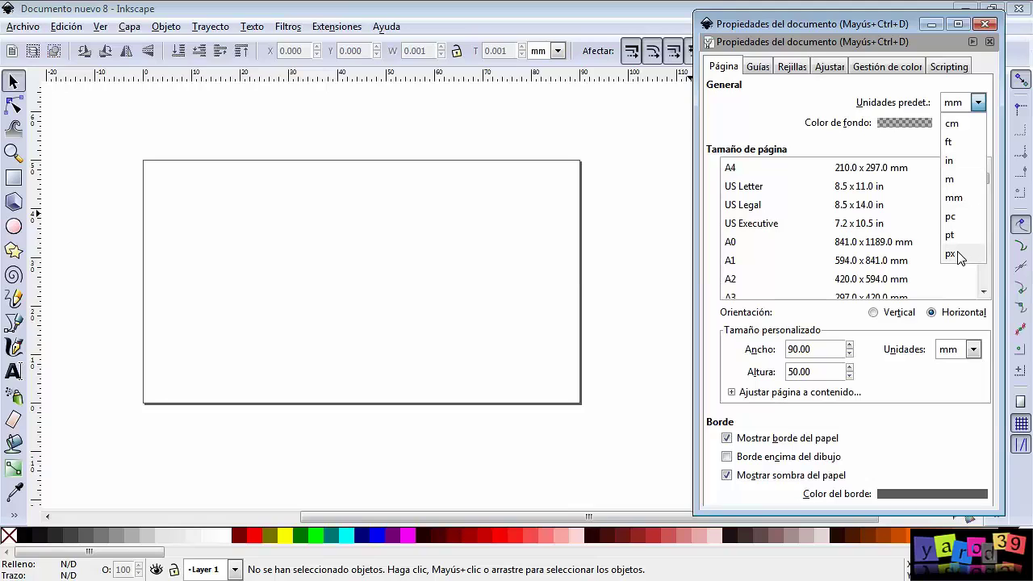
{"action": "left_click", "coordinate": [787, 114]}
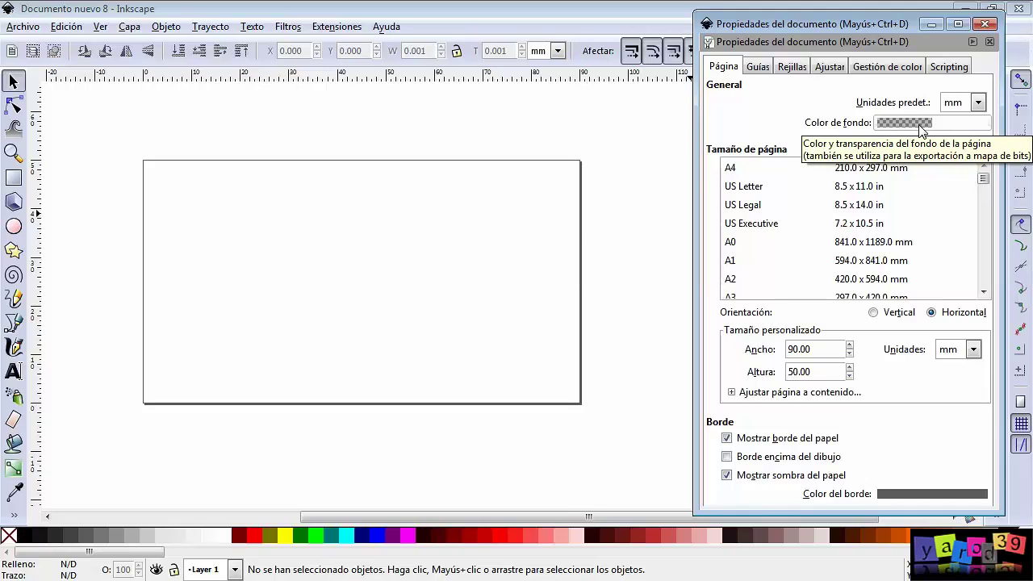
Set the page background to dark red 890000 with alpha 0, keeping the page white
{"action": "left_click", "coordinate": [901, 125]}
{"action": "left_click_drag", "start_coordinate": [558, 217], "coordinate": [705, 181]}
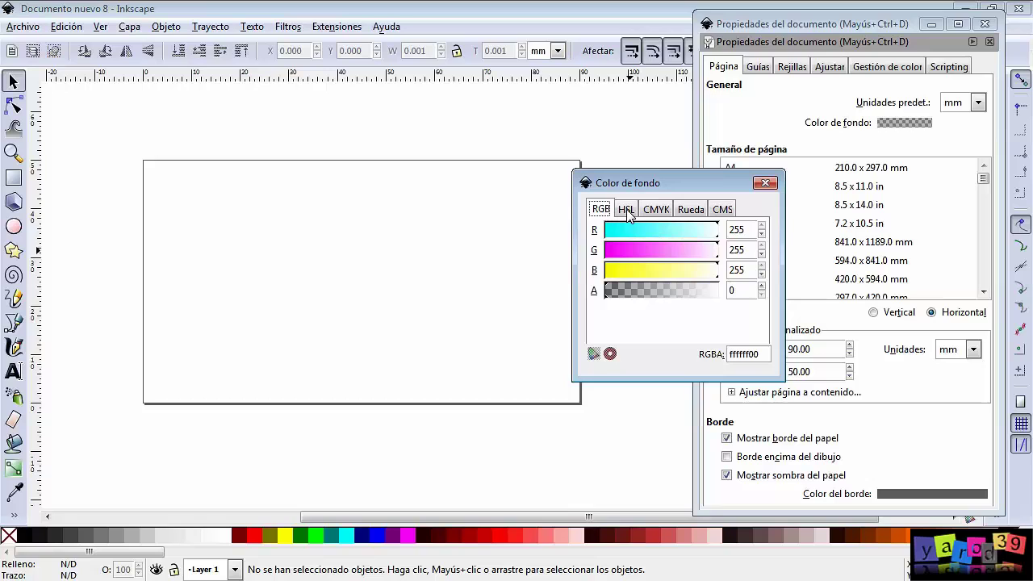
{"action": "left_click", "coordinate": [690, 209]}
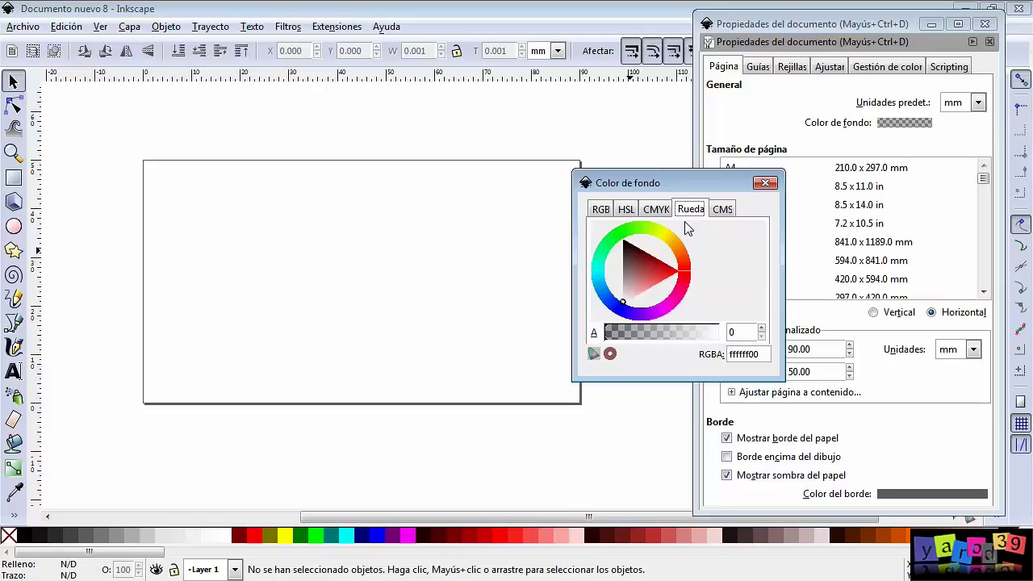
{"action": "left_click_drag", "start_coordinate": [663, 264], "coordinate": [677, 274]}
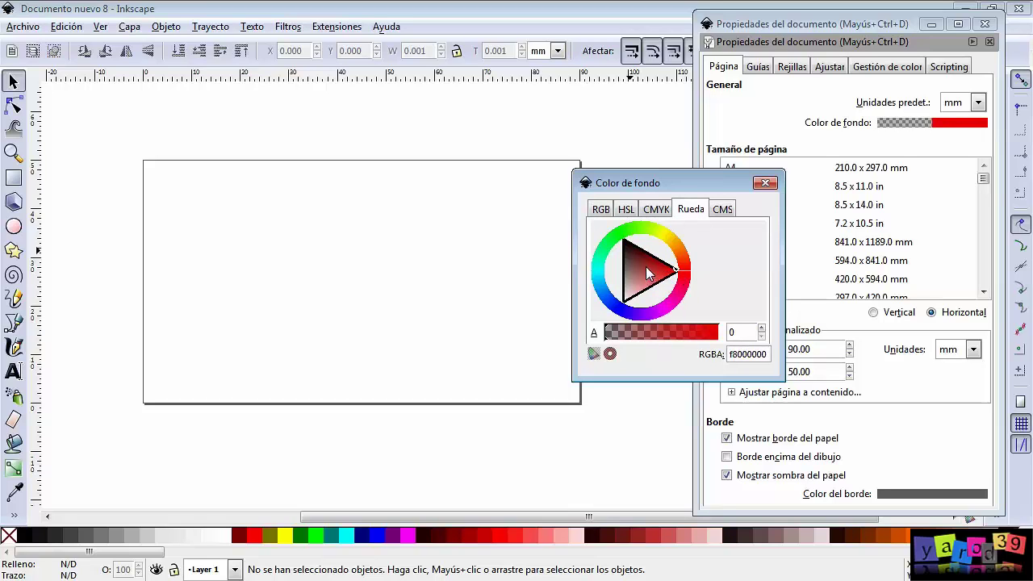
{"action": "left_click", "coordinate": [652, 255]}
{"action": "left_click_drag", "start_coordinate": [626, 330], "coordinate": [718, 332]}
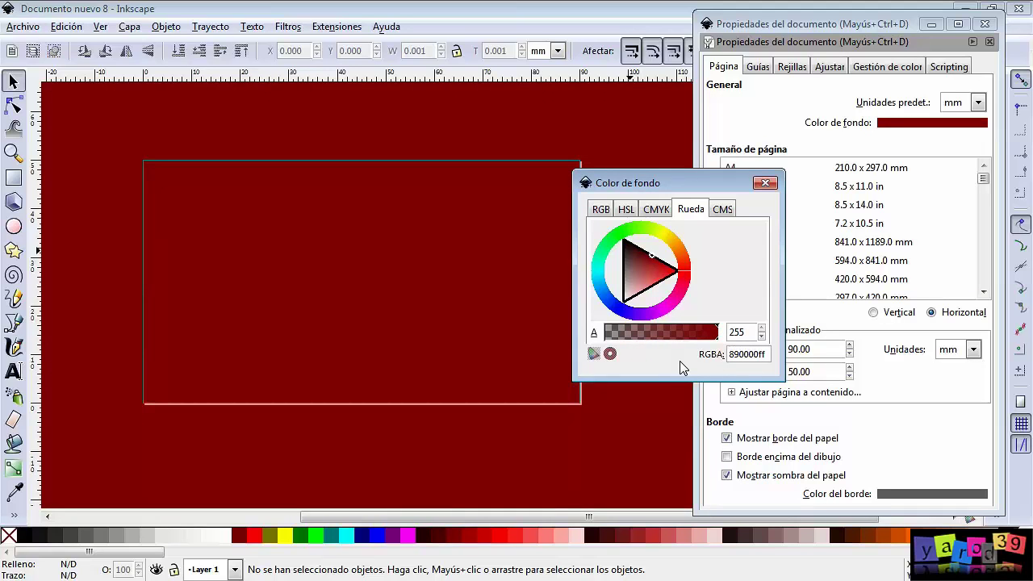
{"action": "mouse_move", "coordinate": [715, 331]}
{"action": "left_mouse_down"}
{"action": "mouse_move", "coordinate": [618, 333]}
{"action": "mouse_move", "coordinate": [718, 332]}
{"action": "left_mouse_up"}
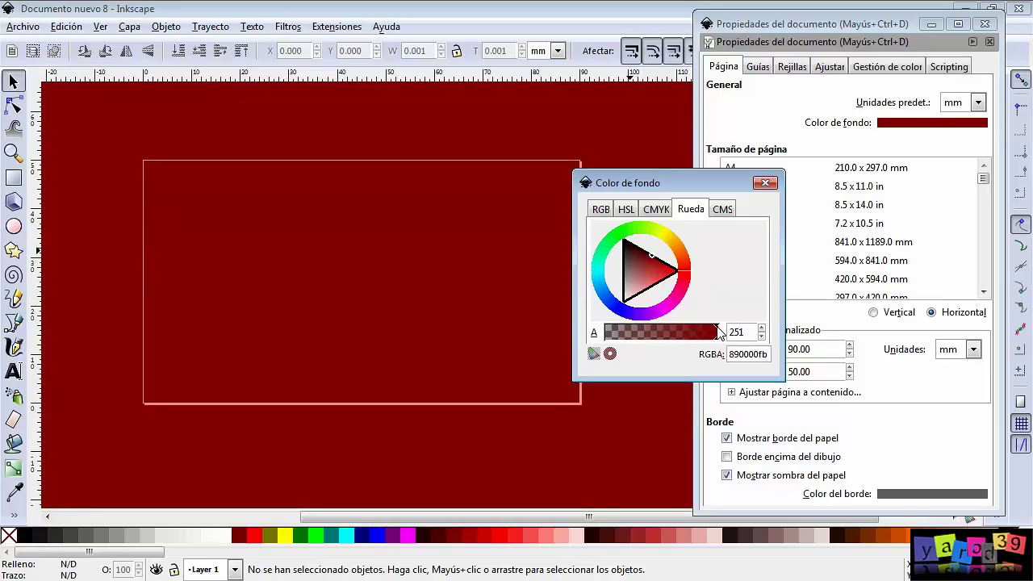
{"action": "left_click_drag", "start_coordinate": [642, 187], "coordinate": [684, 184]}
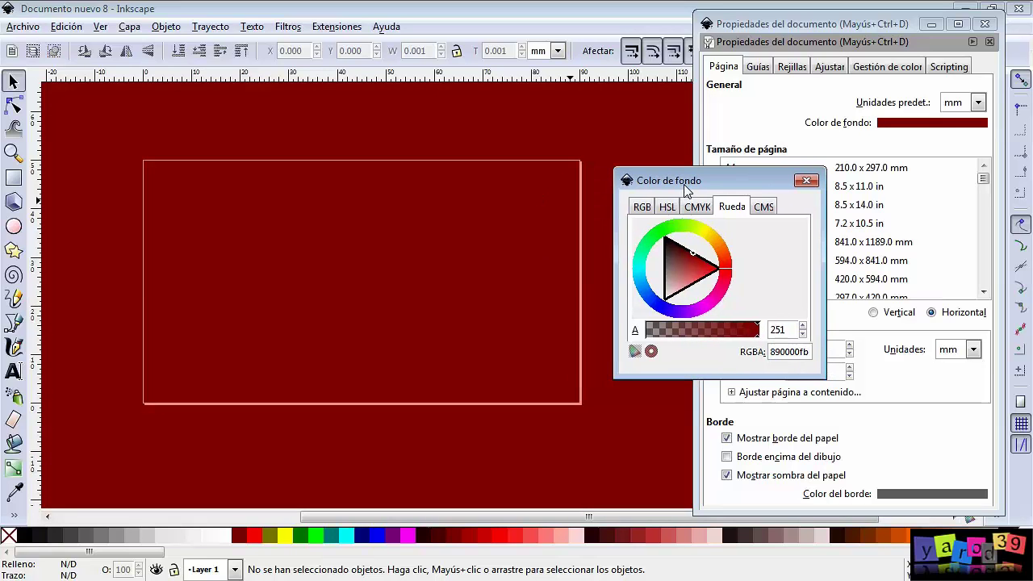
{"action": "left_click_drag", "start_coordinate": [738, 332], "coordinate": [634, 337]}
{"action": "left_click", "coordinate": [806, 180]}
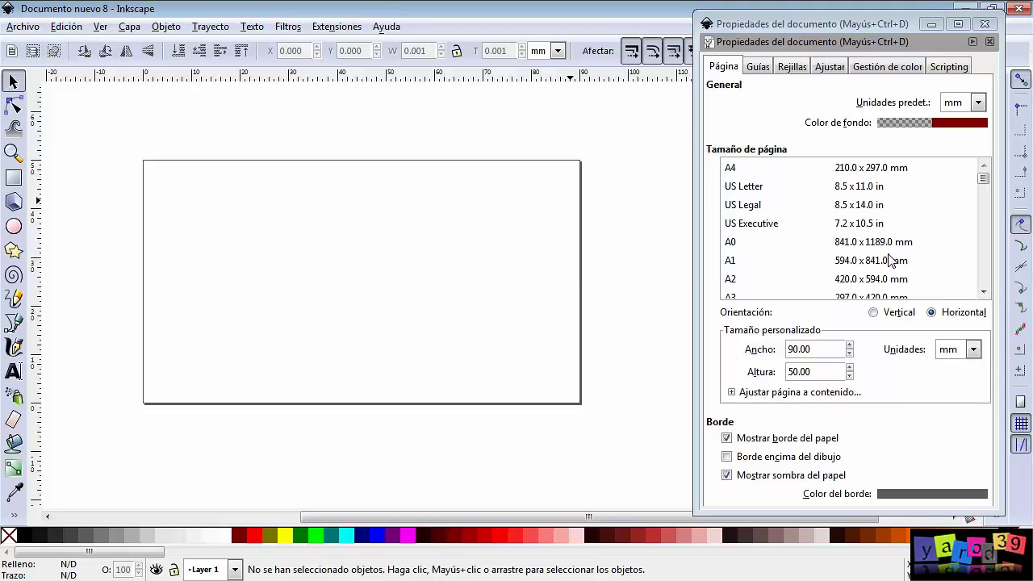
Set the page to A4 and fit it in the view
{"action": "left_click", "coordinate": [807, 167]}
{"action": "scroll", "coordinate": [492, 296], "scroll_direction": "left", "scroll_amount": 5}
{"action": "key", "text": "minus"}
{"action": "key", "text": "minus"}
{"action": "key", "text": "minus"}
{"action": "scroll", "coordinate": [456, 290], "scroll_direction": "down", "scroll_amount": 2}
{"action": "scroll", "coordinate": [461, 247], "scroll_direction": "up", "scroll_amount": 1, "text": "ctrl"}
{"action": "scroll", "coordinate": [475, 247], "scroll_direction": "up", "scroll_amount": 1, "text": "ctrl"}
{"action": "scroll", "coordinate": [468, 263], "scroll_direction": "up", "scroll_amount": 1, "text": "ctrl"}
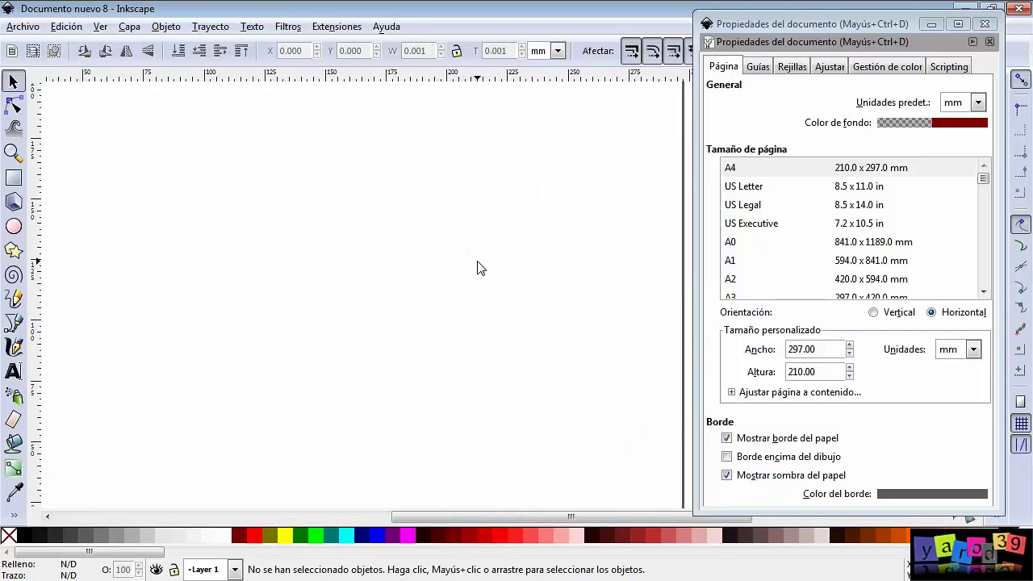
{"action": "key", "text": "5"}
{"action": "scroll", "coordinate": [477, 268], "scroll_direction": "down", "scroll_amount": 1, "text": "ctrl"}
{"action": "scroll", "coordinate": [477, 268], "scroll_direction": "up", "scroll_amount": 1, "text": "ctrl"}
{"action": "left_click", "coordinate": [983, 291]}
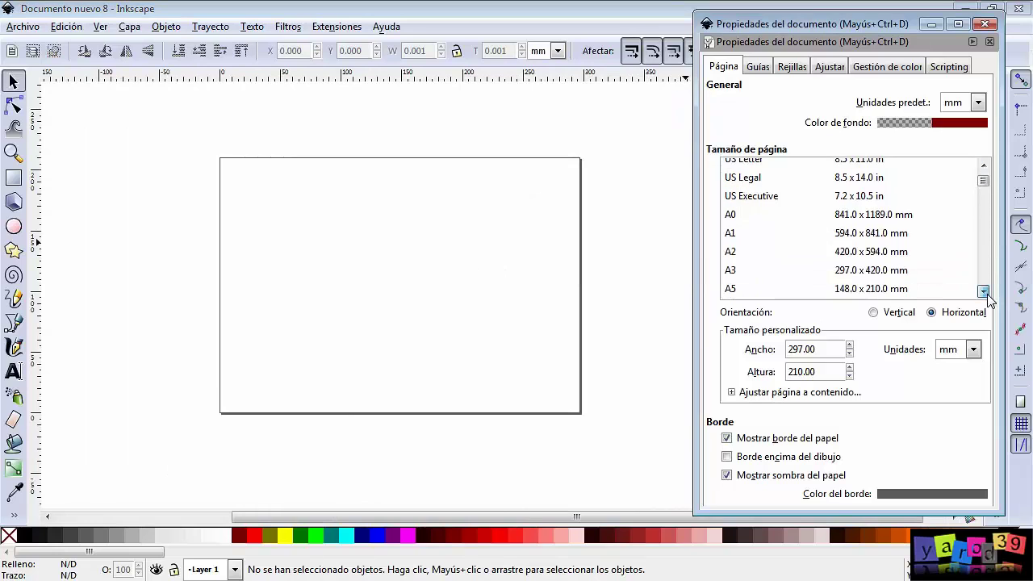
Try the A0, A1, A2, A3, A5, A6 and A7 page size presets
{"action": "left_click", "coordinate": [824, 207]}
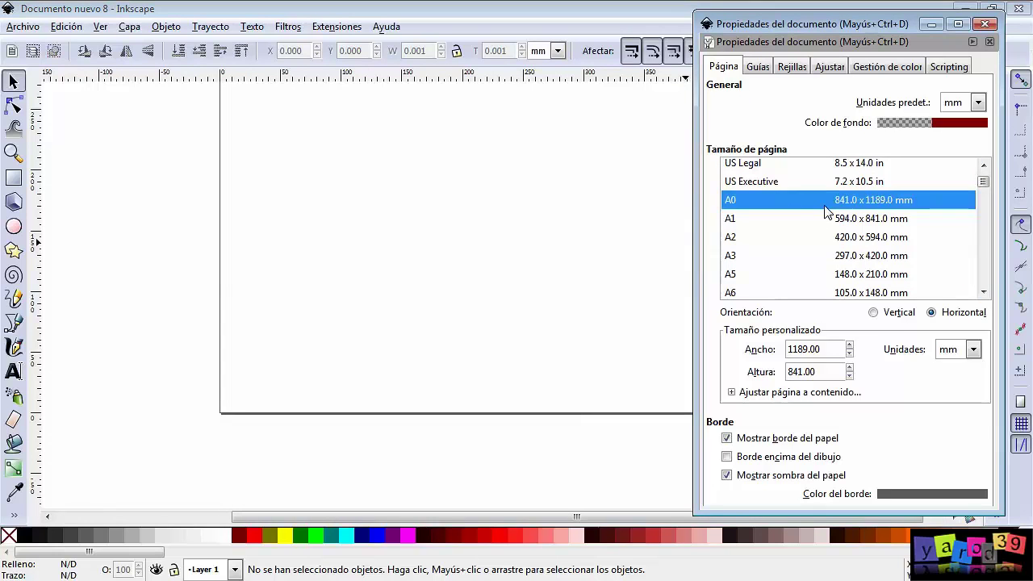
{"action": "left_click", "coordinate": [813, 220]}
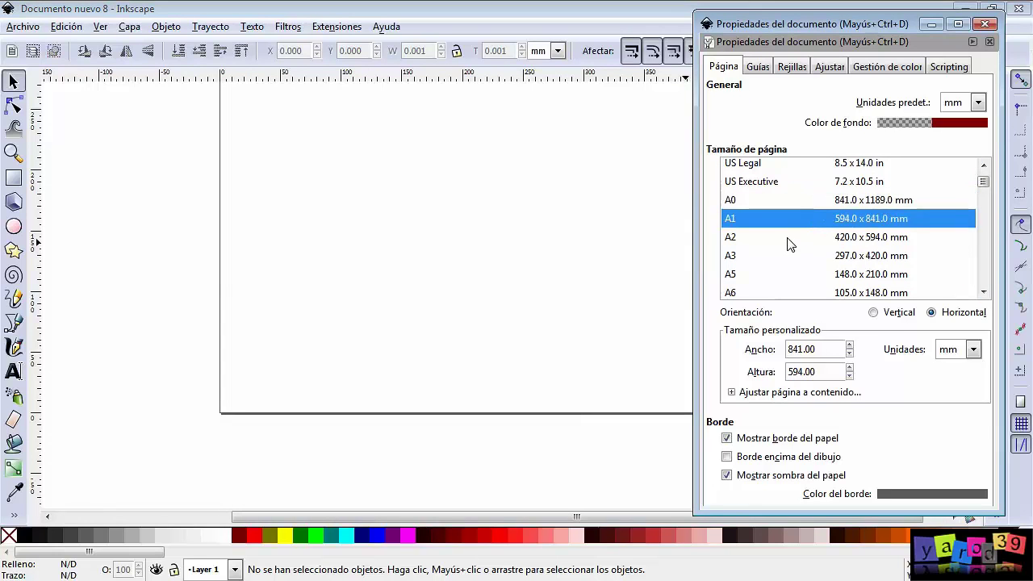
{"action": "left_click", "coordinate": [788, 239]}
{"action": "left_click", "coordinate": [772, 257]}
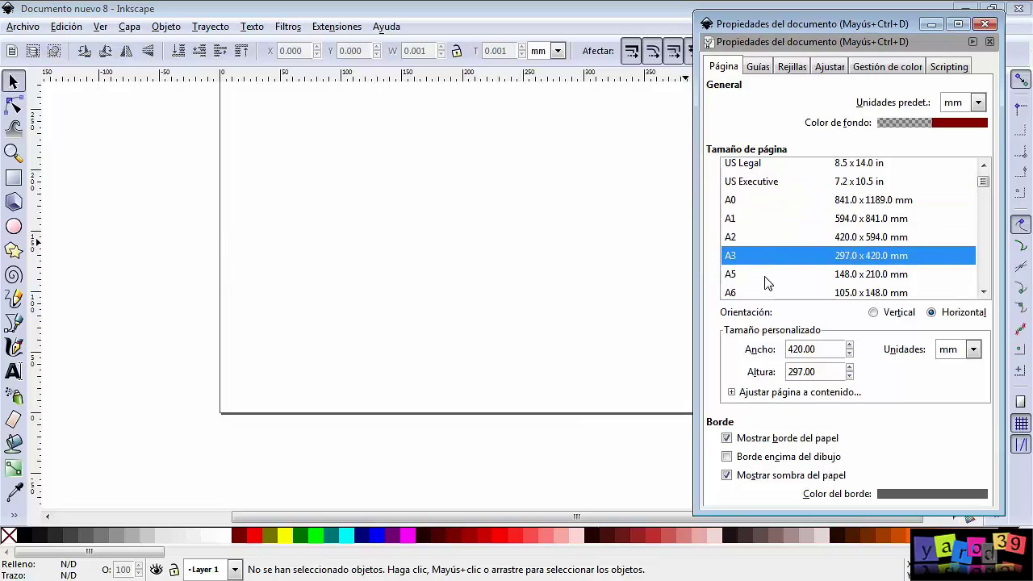
{"action": "left_click", "coordinate": [766, 276]}
{"action": "left_click", "coordinate": [766, 293]}
{"action": "scroll", "coordinate": [806, 247], "scroll_direction": "down", "scroll_amount": 1}
{"action": "scroll", "coordinate": [807, 247], "scroll_direction": "down", "scroll_amount": 2}
{"action": "scroll", "coordinate": [782, 210], "scroll_direction": "down", "scroll_amount": 1}
{"action": "left_click", "coordinate": [774, 212]}
{"action": "scroll", "coordinate": [777, 239], "scroll_direction": "down", "scroll_amount": 1}
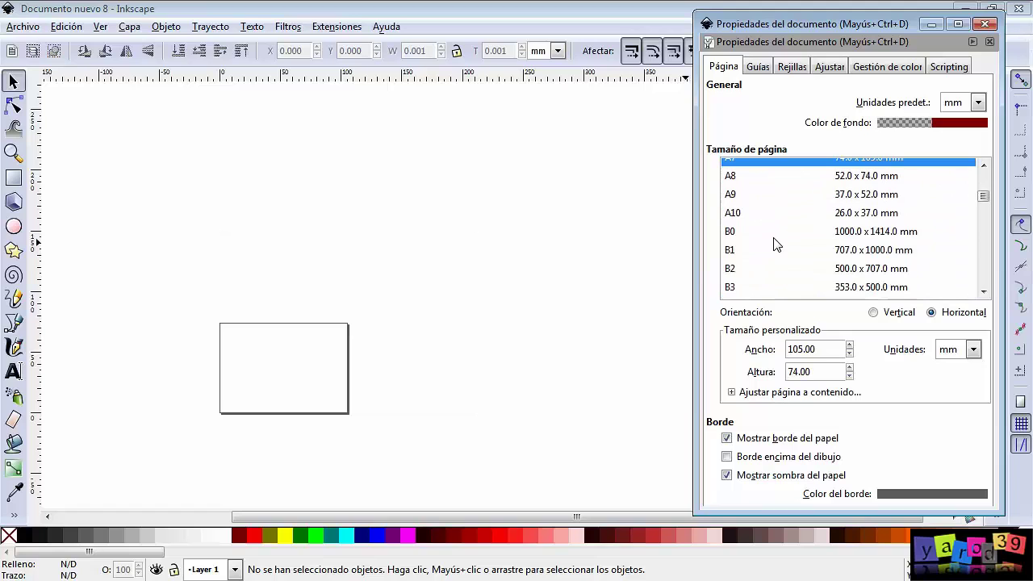
Try the B0, B3, B4 and C1 page size presets
{"action": "left_click", "coordinate": [774, 233]}
{"action": "scroll", "coordinate": [777, 268], "scroll_direction": "down", "scroll_amount": 1}
{"action": "scroll", "coordinate": [778, 243], "scroll_direction": "down", "scroll_amount": 1}
{"action": "left_click", "coordinate": [776, 215]}
{"action": "left_click", "coordinate": [773, 233]}
{"action": "scroll", "coordinate": [774, 250], "scroll_direction": "down", "scroll_amount": 1}
{"action": "scroll", "coordinate": [775, 255], "scroll_direction": "down", "scroll_amount": 1}
{"action": "left_click", "coordinate": [775, 253]}
{"action": "scroll", "coordinate": [771, 270], "scroll_direction": "down", "scroll_amount": 2}
{"action": "scroll", "coordinate": [770, 270], "scroll_direction": "down", "scroll_amount": 1}
{"action": "scroll", "coordinate": [770, 269], "scroll_direction": "down", "scroll_amount": 1}
{"action": "scroll", "coordinate": [770, 269], "scroll_direction": "down", "scroll_amount": 2}
Try the D5, US #10 Envelope and Ledger/Tabloid page size presets
{"action": "left_click", "coordinate": [775, 213]}
{"action": "scroll", "coordinate": [789, 261], "scroll_direction": "down", "scroll_amount": 2}
{"action": "scroll", "coordinate": [871, 258], "scroll_direction": "down", "scroll_amount": 1}
{"action": "scroll", "coordinate": [872, 259], "scroll_direction": "down", "scroll_amount": 1}
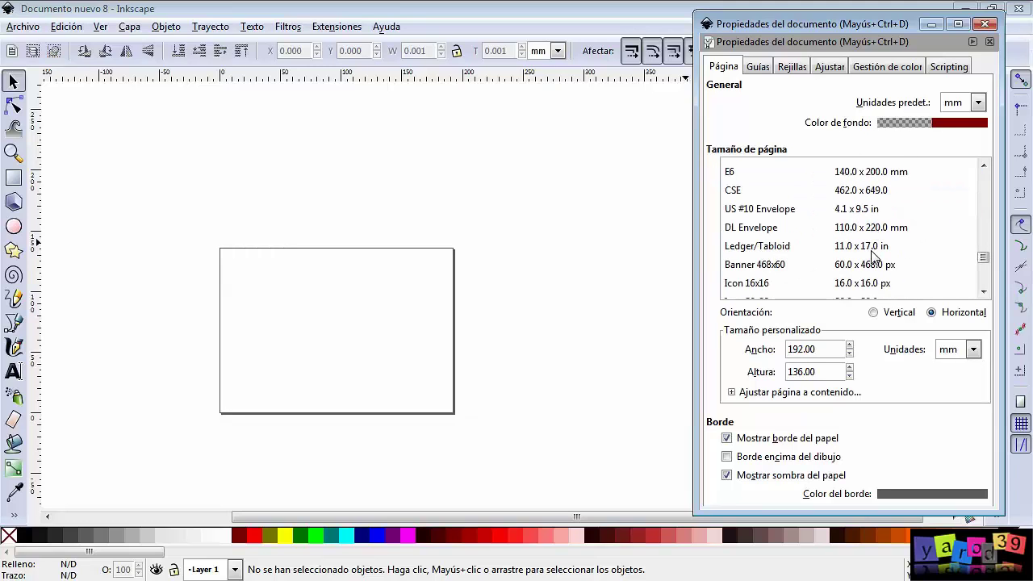
{"action": "left_click", "coordinate": [781, 210]}
{"action": "scroll", "coordinate": [855, 250], "scroll_direction": "down", "scroll_amount": 1}
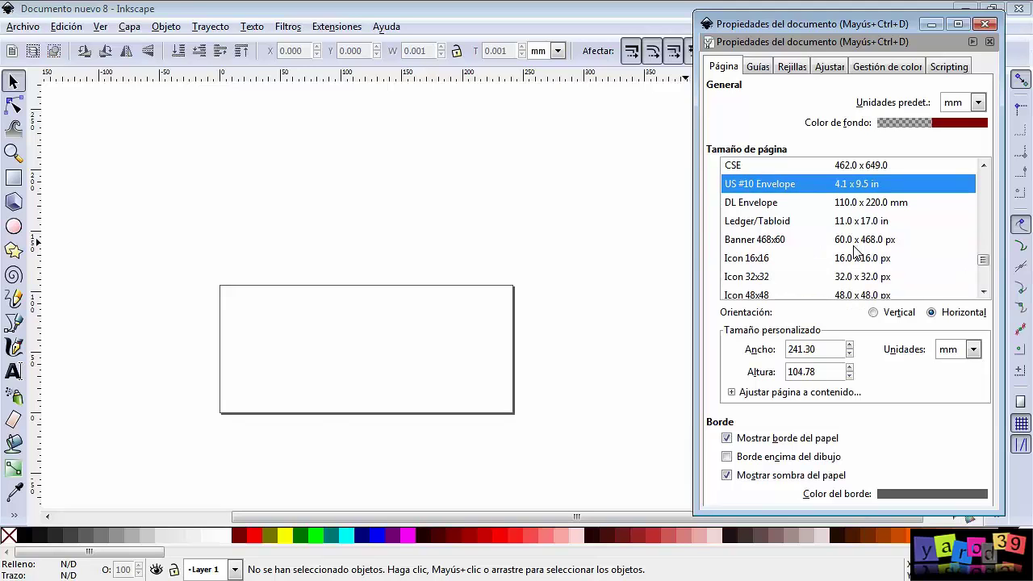
{"action": "left_click", "coordinate": [784, 221]}
{"action": "scroll", "coordinate": [888, 257], "scroll_direction": "down", "scroll_amount": 1}
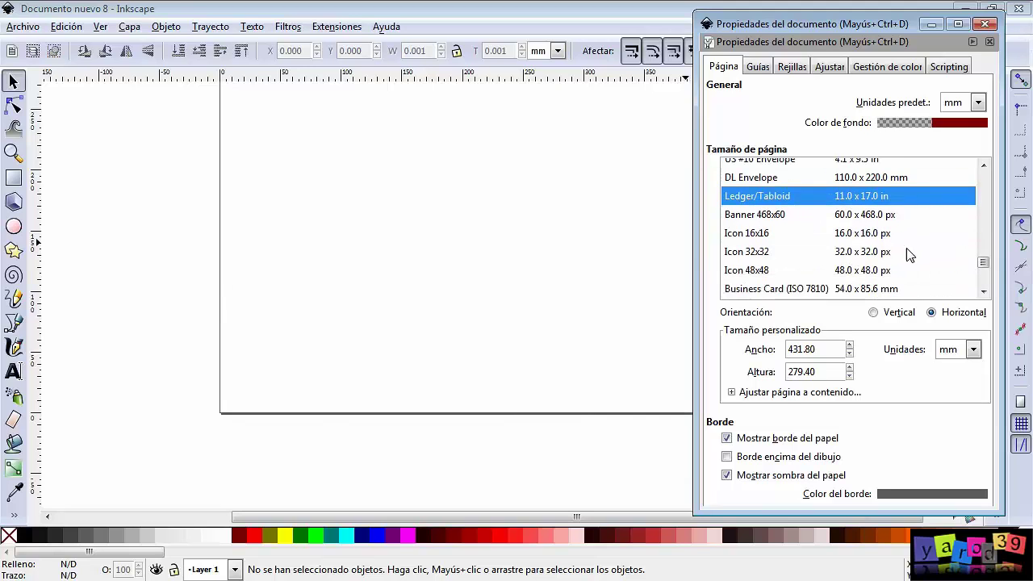
Try Banner 468x60 and the business card presets, ending on Business Card (Europe), 85 × 55 mm
{"action": "left_click", "coordinate": [821, 215]}
{"action": "scroll", "coordinate": [836, 257], "scroll_direction": "down", "scroll_amount": 2}
{"action": "left_click", "coordinate": [845, 239]}
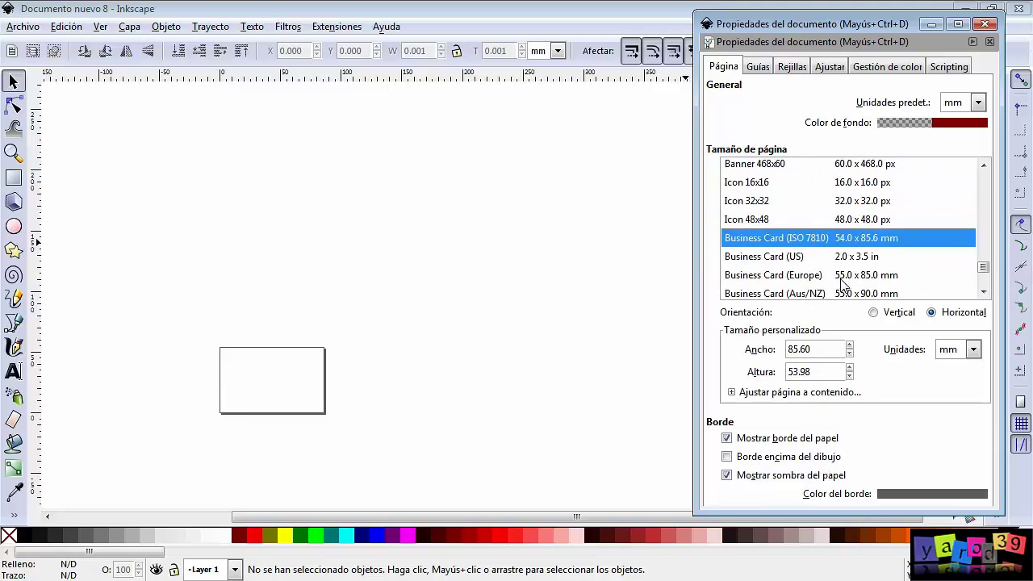
{"action": "left_click", "coordinate": [857, 256]}
{"action": "left_click", "coordinate": [856, 275]}
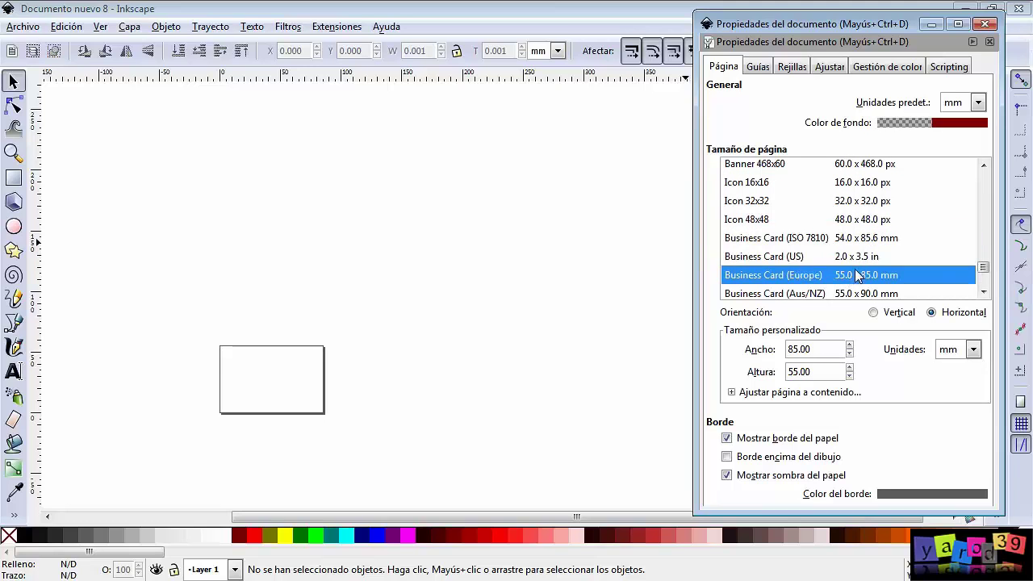
{"action": "scroll", "coordinate": [859, 270], "scroll_direction": "down", "scroll_amount": 3}
{"action": "left_click_drag", "start_coordinate": [984, 271], "coordinate": [986, 178]}
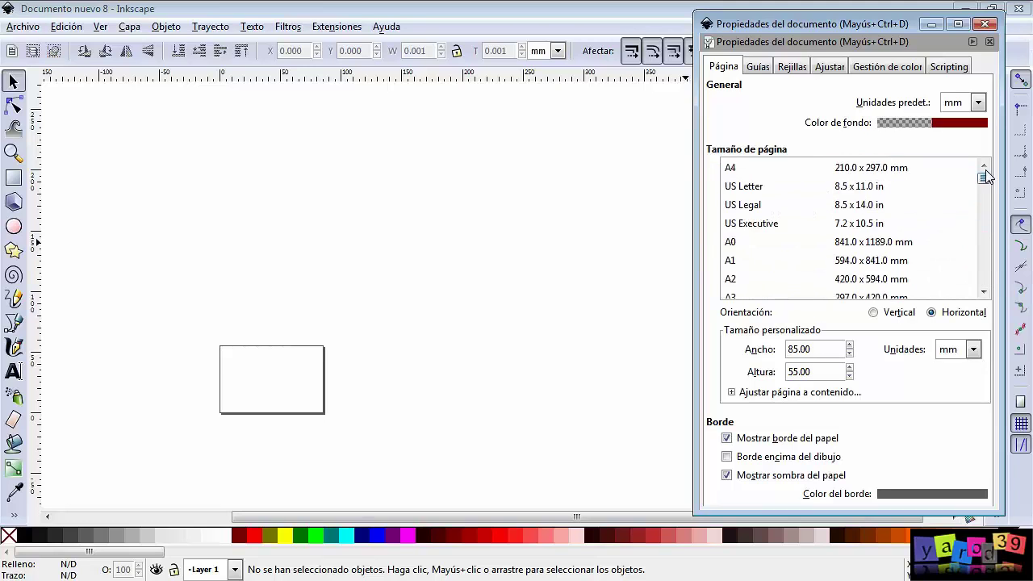
Set the page to A4, try portrait, return to landscape 297 × 210 mm, and select the width value
{"action": "left_click", "coordinate": [856, 169]}
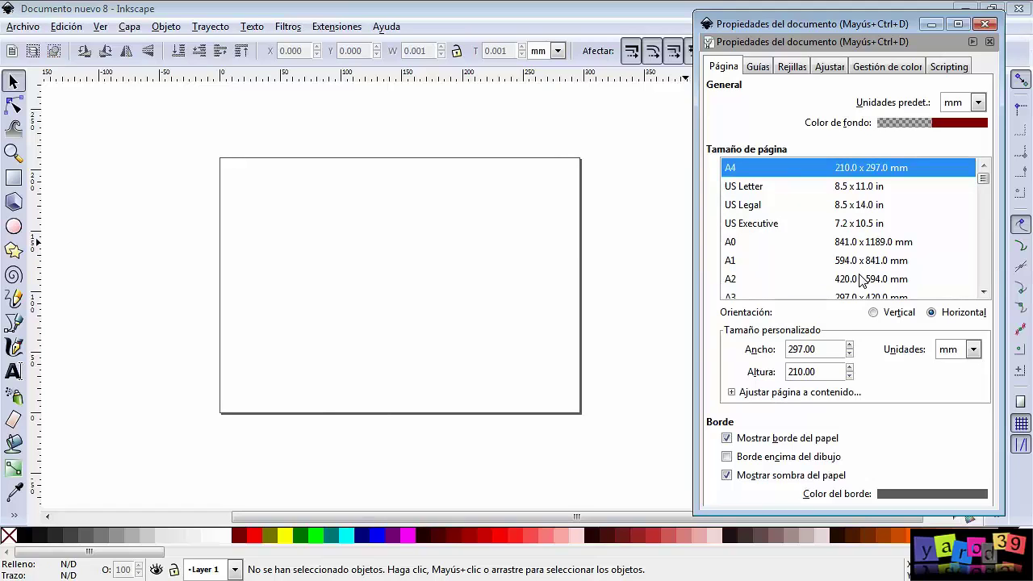
{"action": "left_click", "coordinate": [878, 314]}
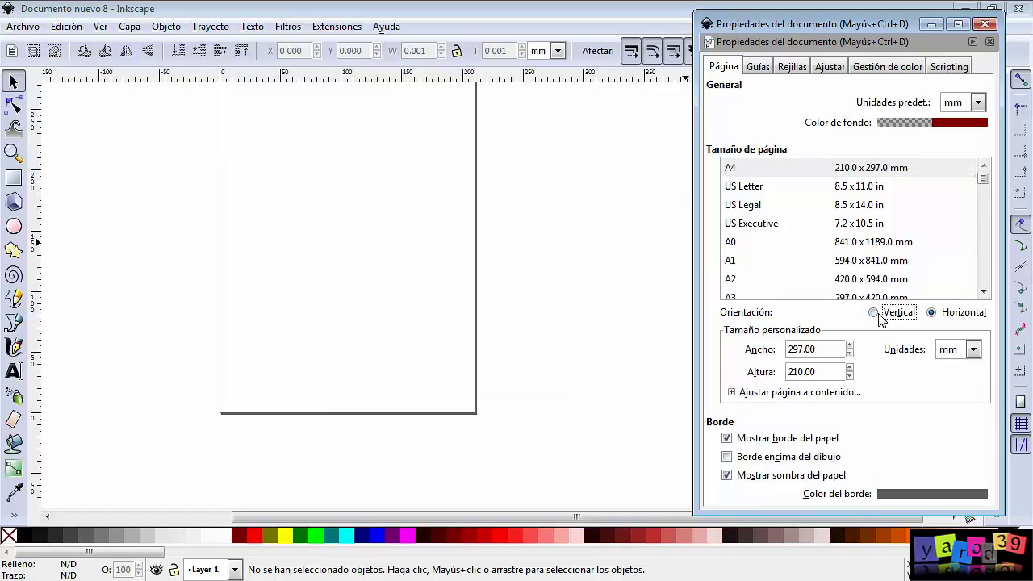
{"action": "left_click", "coordinate": [932, 312]}
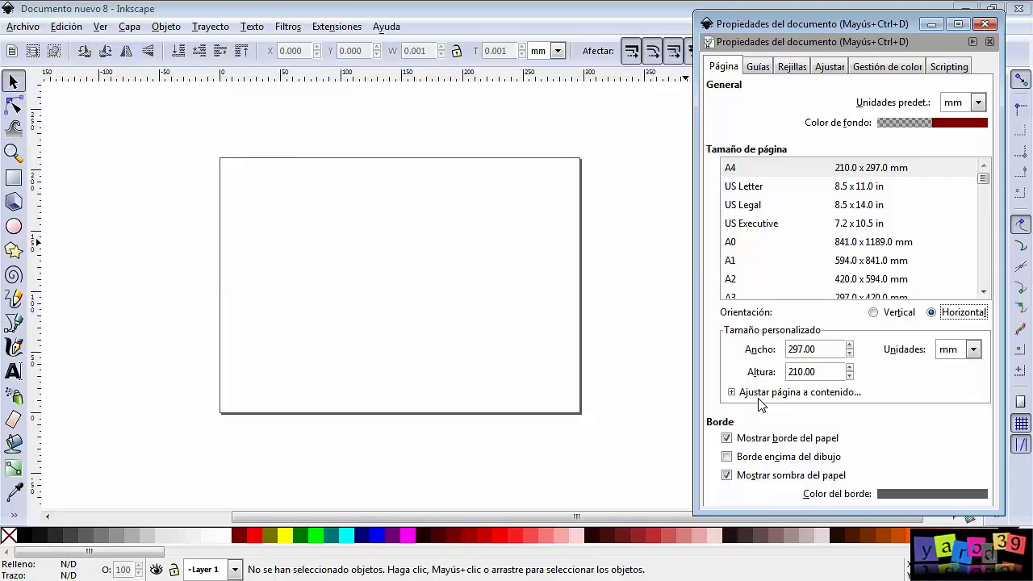
{"action": "double_click", "coordinate": [822, 348]}
{"action": "left_click_drag", "start_coordinate": [827, 349], "coordinate": [754, 355]}
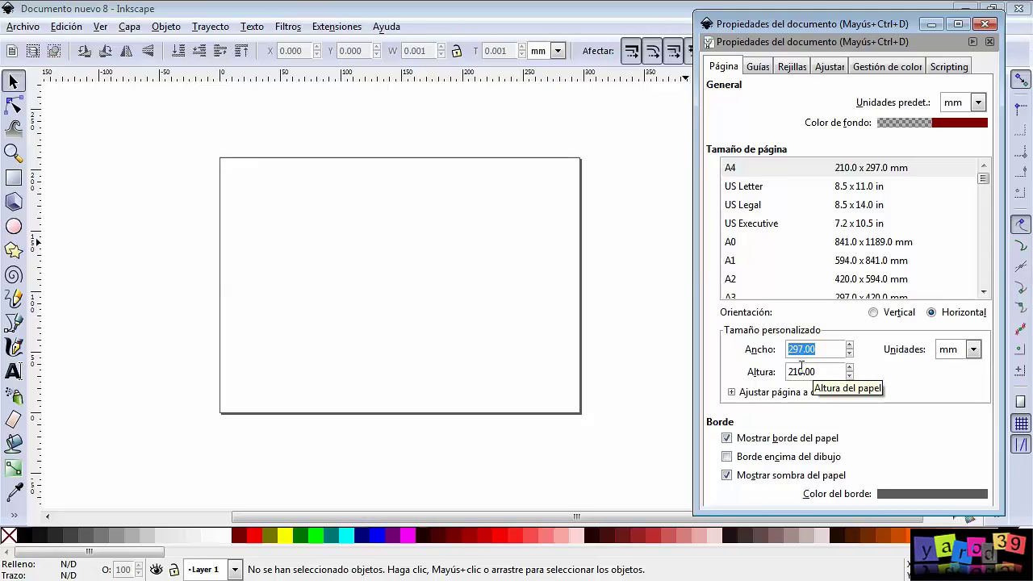
Set the page width and height to 120 mm
{"action": "type", "text": "120"}
{"action": "key", "text": "Tab"}
{"action": "type", "text": "120"}
{"action": "key", "text": "Return"}
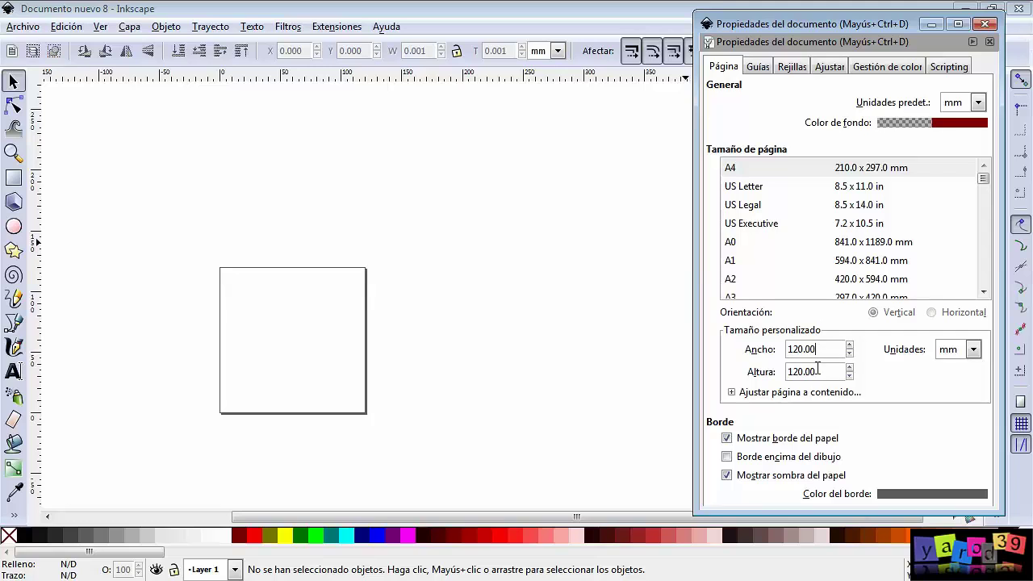
{"action": "left_click_drag", "start_coordinate": [336, 352], "coordinate": [473, 283]}
{"action": "scroll", "coordinate": [478, 277], "scroll_direction": "up", "scroll_amount": 1}
{"action": "scroll", "coordinate": [478, 277], "scroll_direction": "up", "scroll_amount": 2}
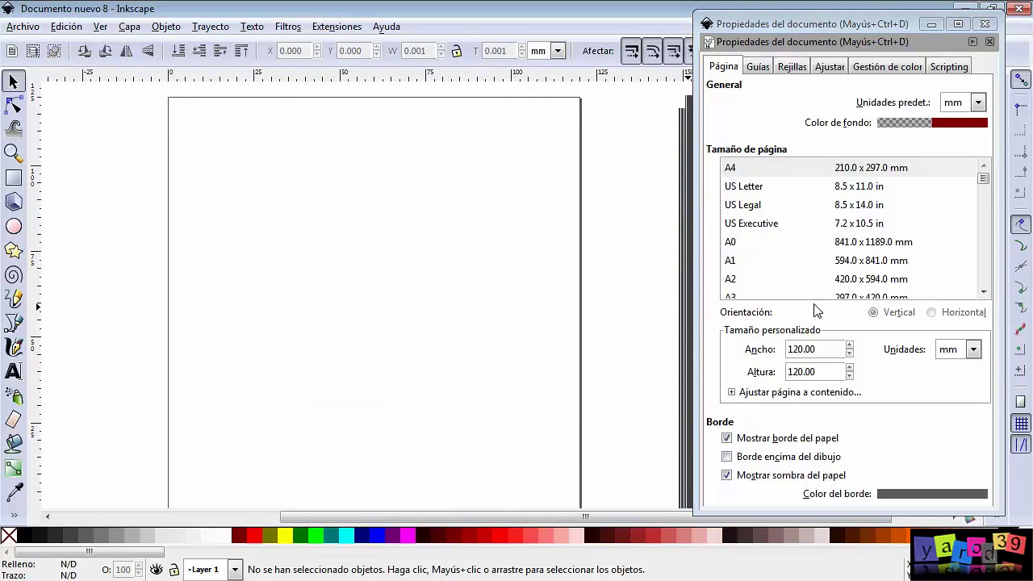
Show the page size in centimetres, giving a 12.00 × 12.00 cm square
{"action": "left_click", "coordinate": [974, 349]}
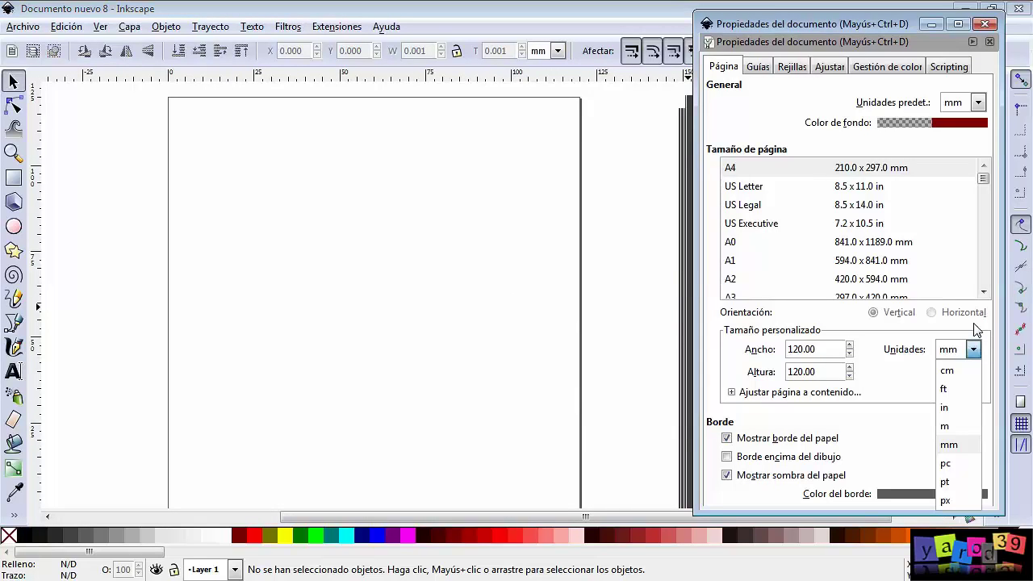
{"action": "left_click", "coordinate": [974, 329]}
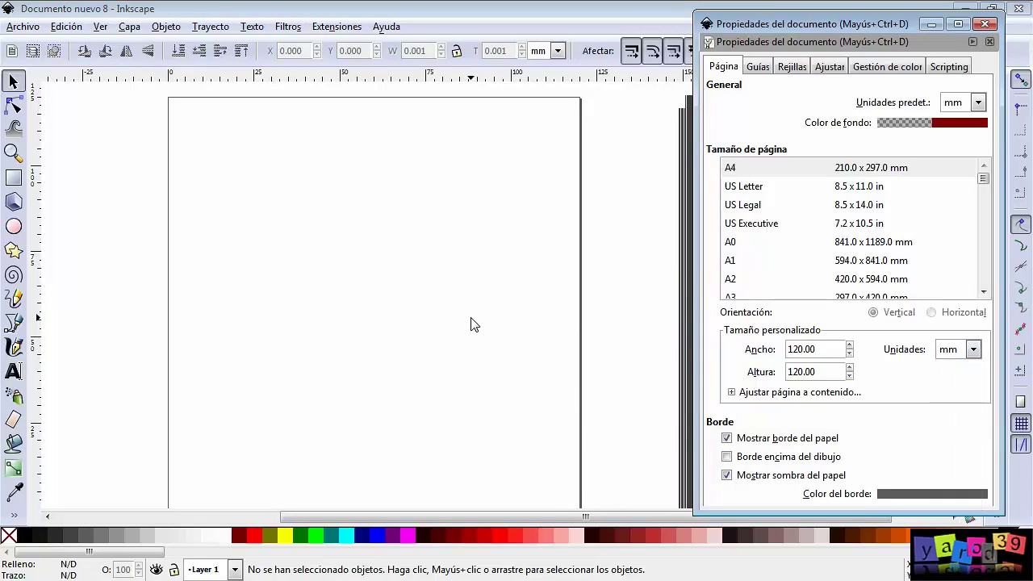
{"action": "key", "text": "5"}
{"action": "scroll", "coordinate": [498, 318], "scroll_direction": "up", "scroll_amount": 1}
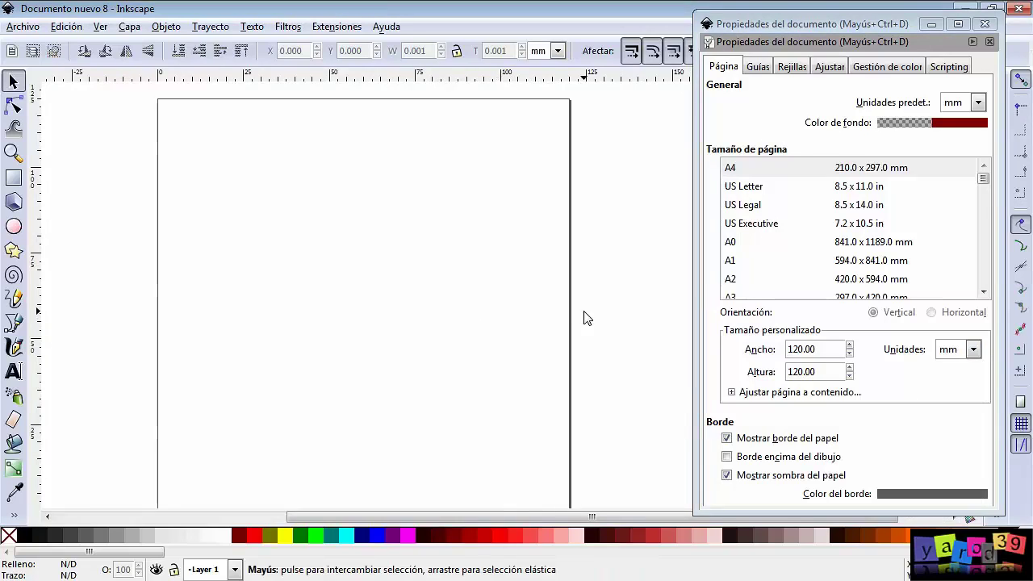
{"action": "key", "text": "5"}
{"action": "left_click", "coordinate": [963, 356]}
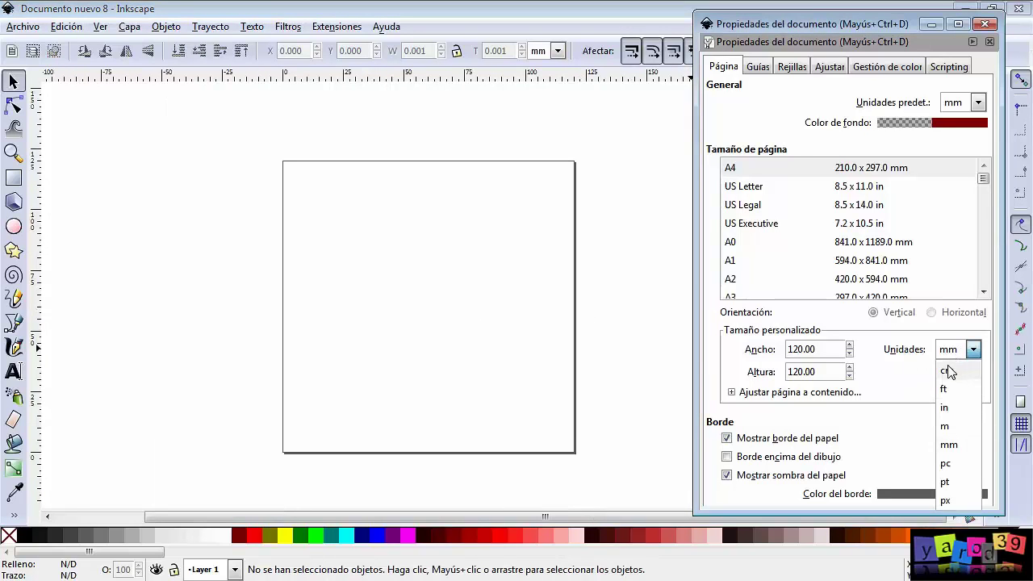
{"action": "left_click", "coordinate": [947, 369]}
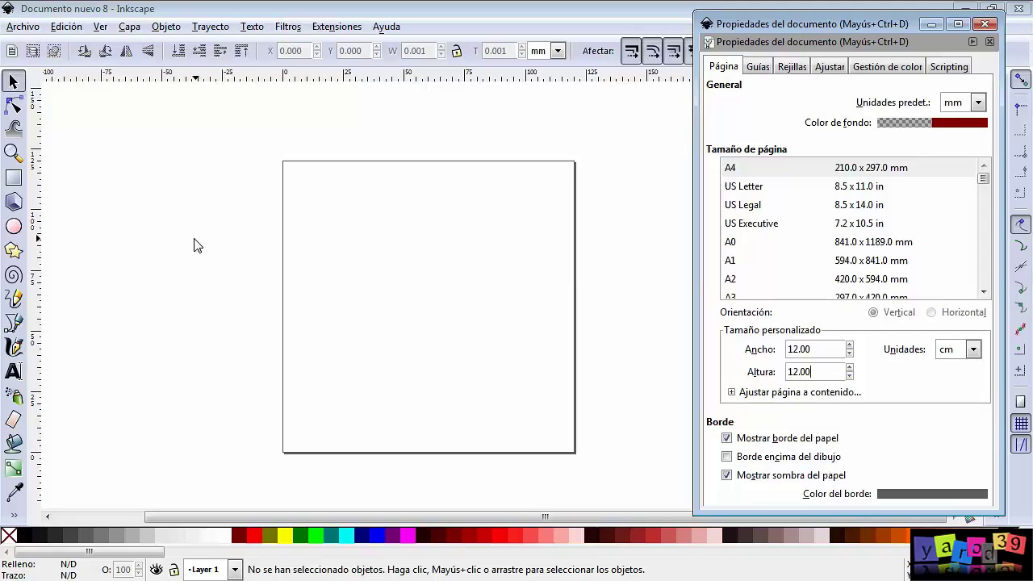
{"action": "left_click", "coordinate": [14, 250]}
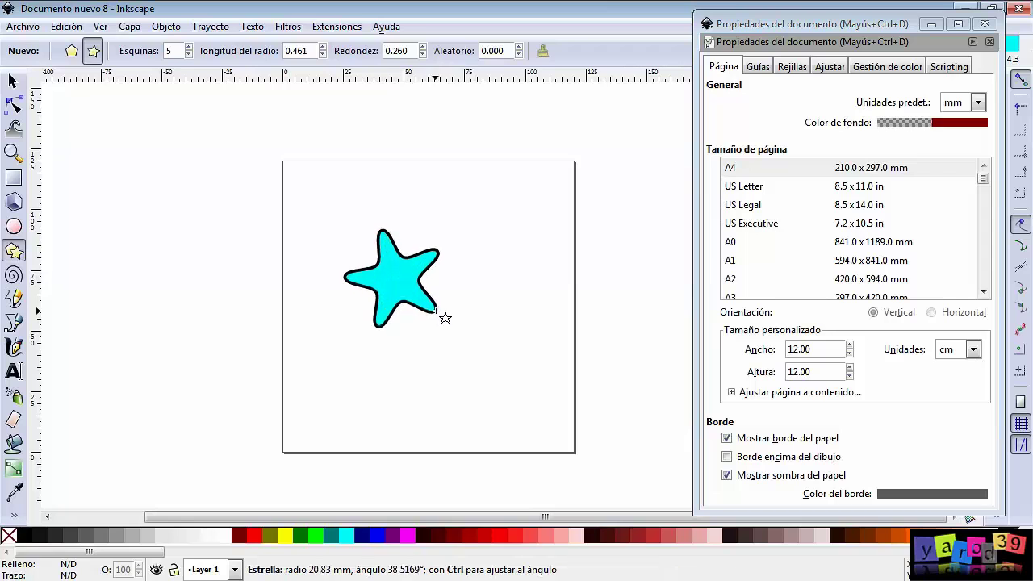
Draw a cyan rounded five-point star and drag it further right with the Selector tool
{"action": "left_click_drag", "start_coordinate": [389, 282], "coordinate": [460, 332]}
{"action": "left_click", "coordinate": [13, 81]}
{"action": "mouse_move", "coordinate": [368, 271]}
{"action": "left_mouse_down"}
{"action": "mouse_move", "coordinate": [443, 276]}
{"action": "mouse_move", "coordinate": [443, 263]}
{"action": "left_mouse_up"}
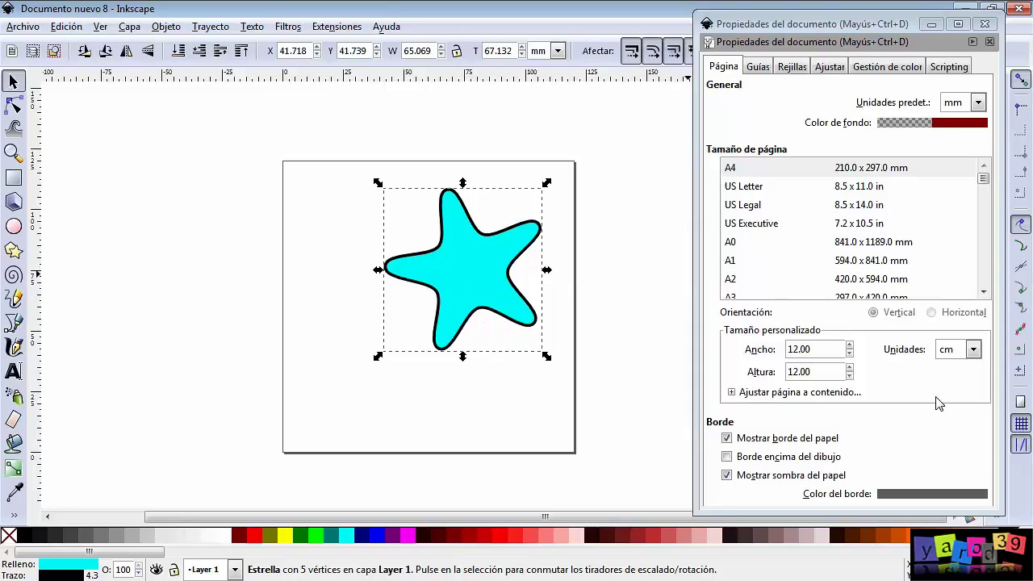
Expand 'Ajustar página a contenido' and shrink the page to fit the star
{"action": "left_click", "coordinate": [731, 393]}
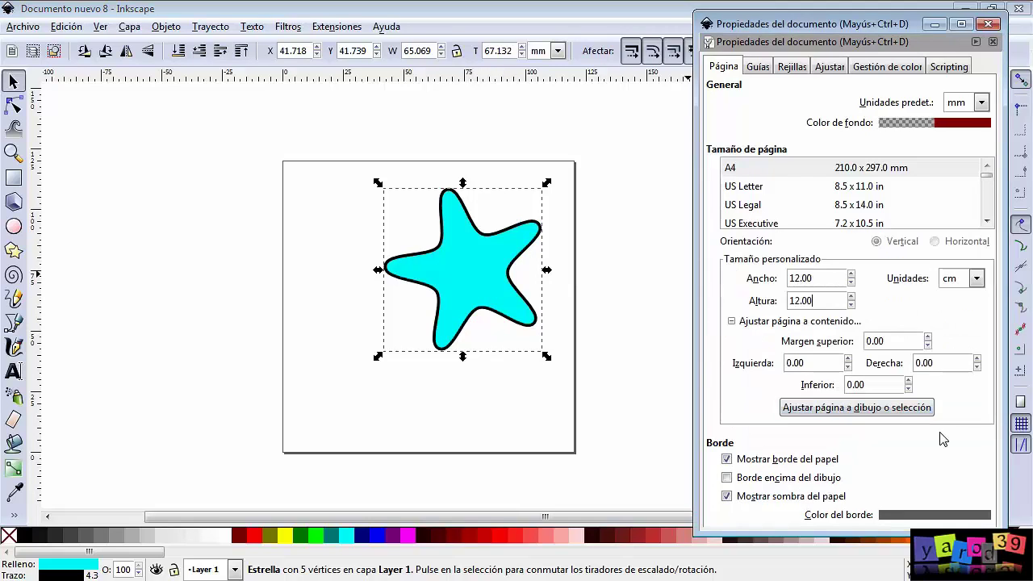
{"action": "left_click", "coordinate": [848, 414]}
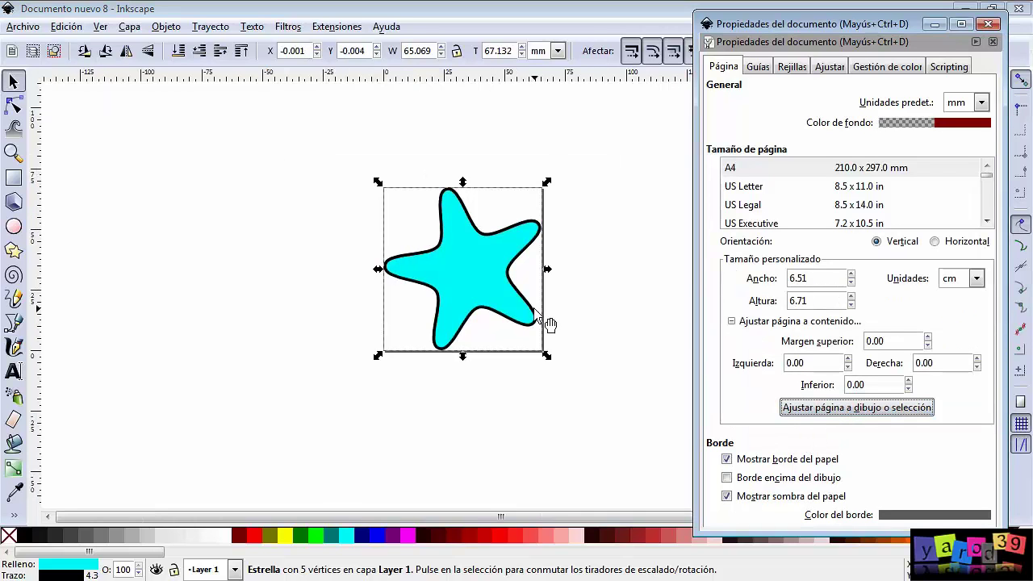
{"action": "scroll", "coordinate": [484, 295], "scroll_direction": "up", "scroll_amount": 1}
{"action": "scroll", "coordinate": [484, 292], "scroll_direction": "up", "scroll_amount": 1}
{"action": "scroll", "coordinate": [501, 296], "scroll_direction": "right", "scroll_amount": 1}
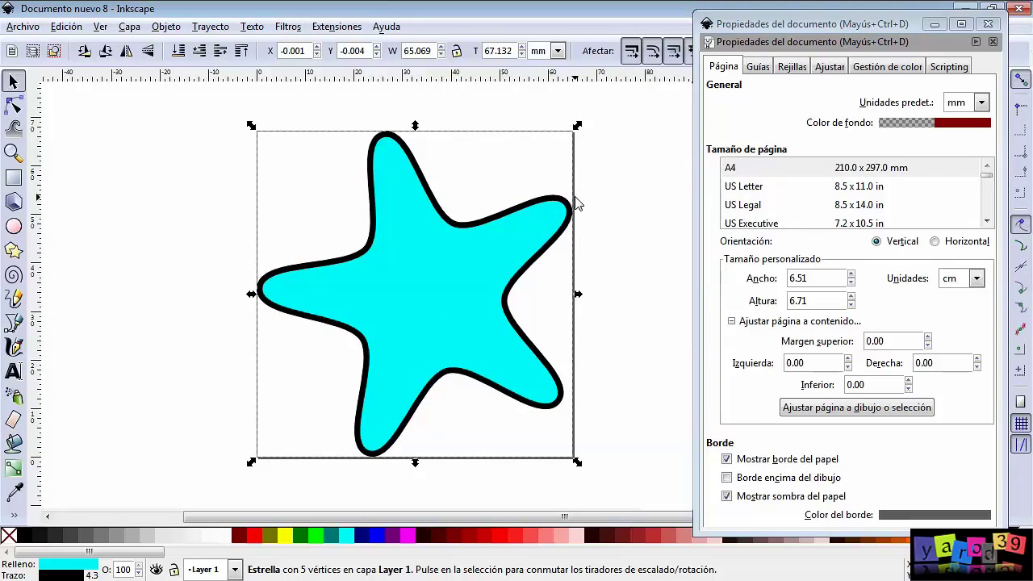
Set top, right, left and bottom margins to 1 and refit the page to 8.51 × 8.71 cm
{"action": "double_click", "coordinate": [891, 340]}
{"action": "type", "text": "1"}
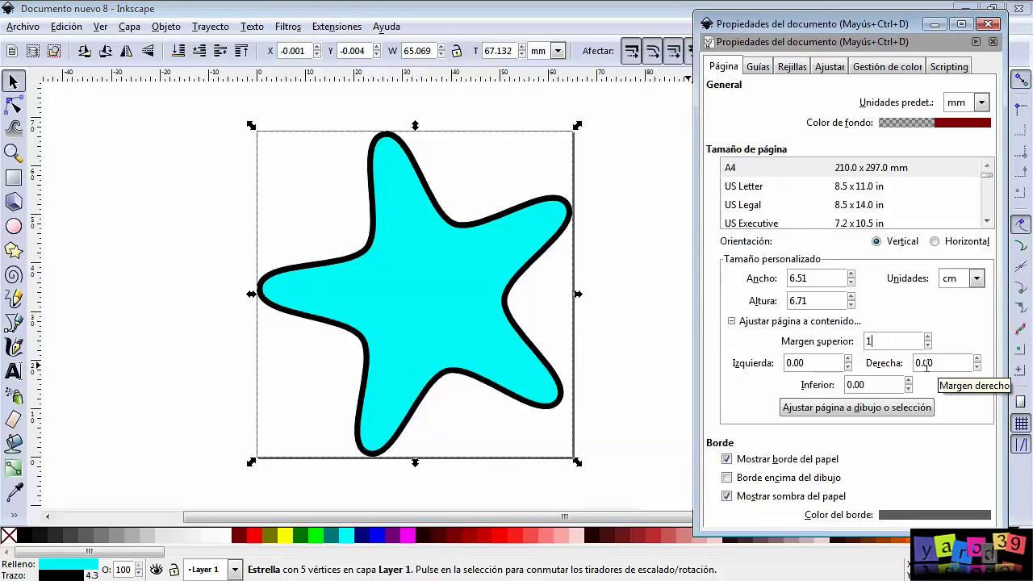
{"action": "double_click", "coordinate": [925, 363]}
{"action": "type", "text": "1"}
{"action": "double_click", "coordinate": [811, 364]}
{"action": "type", "text": "1"}
{"action": "double_click", "coordinate": [885, 385]}
{"action": "type", "text": "1"}
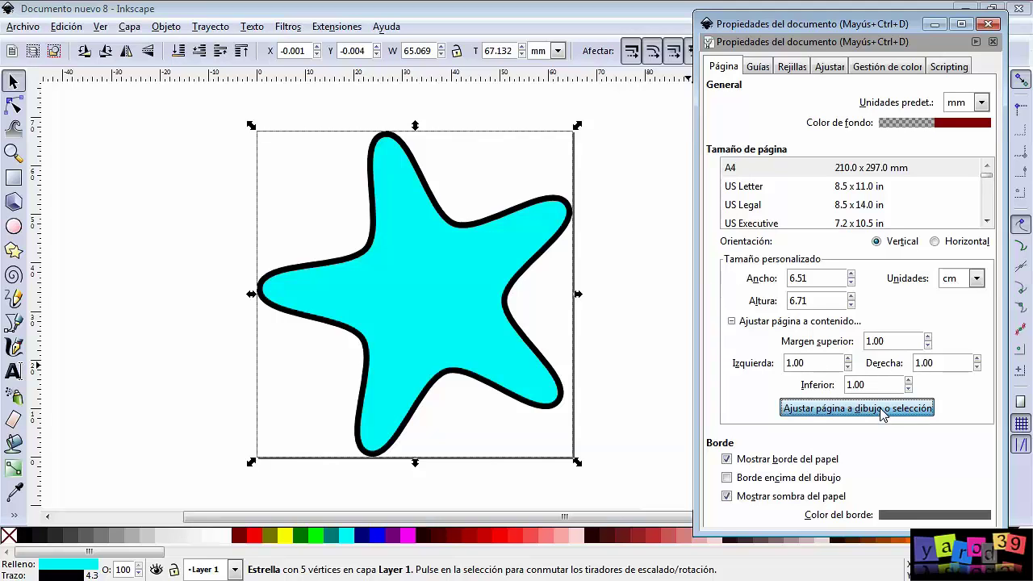
{"action": "left_click", "coordinate": [881, 414]}
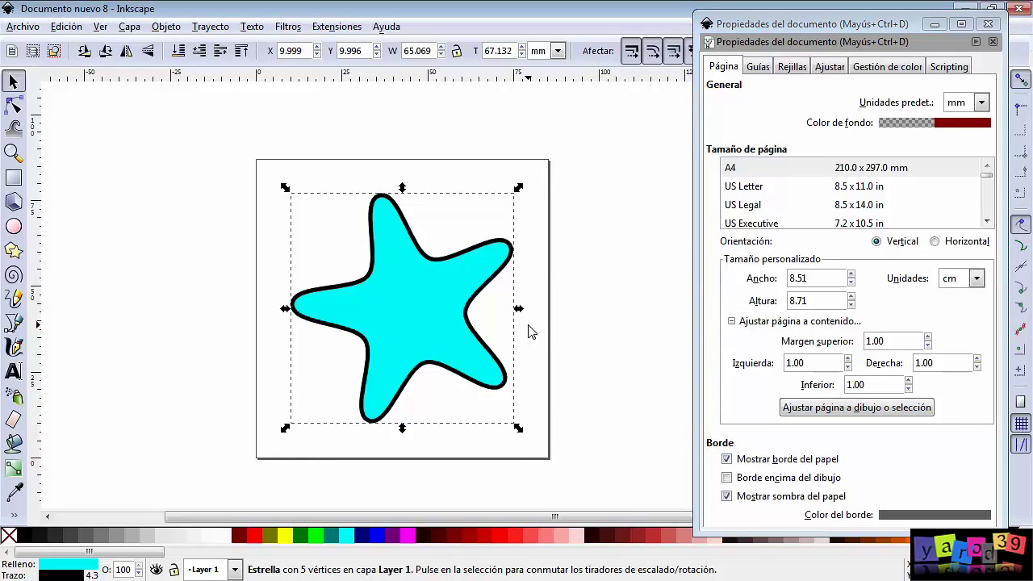
{"action": "scroll", "coordinate": [523, 267], "scroll_direction": "up", "scroll_amount": 2, "text": "ctrl"}
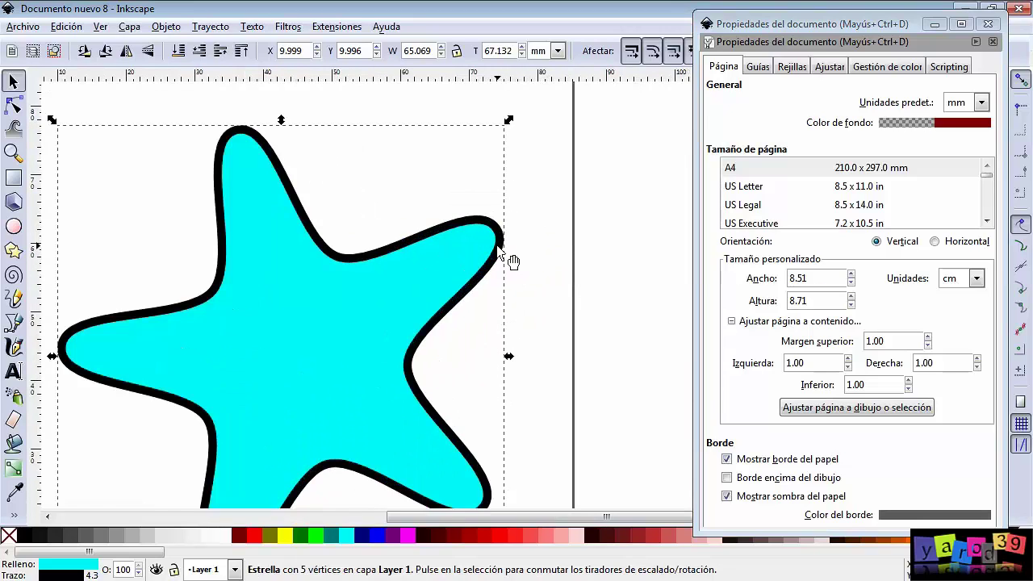
{"action": "scroll", "coordinate": [533, 255], "scroll_direction": "up", "scroll_amount": 2}
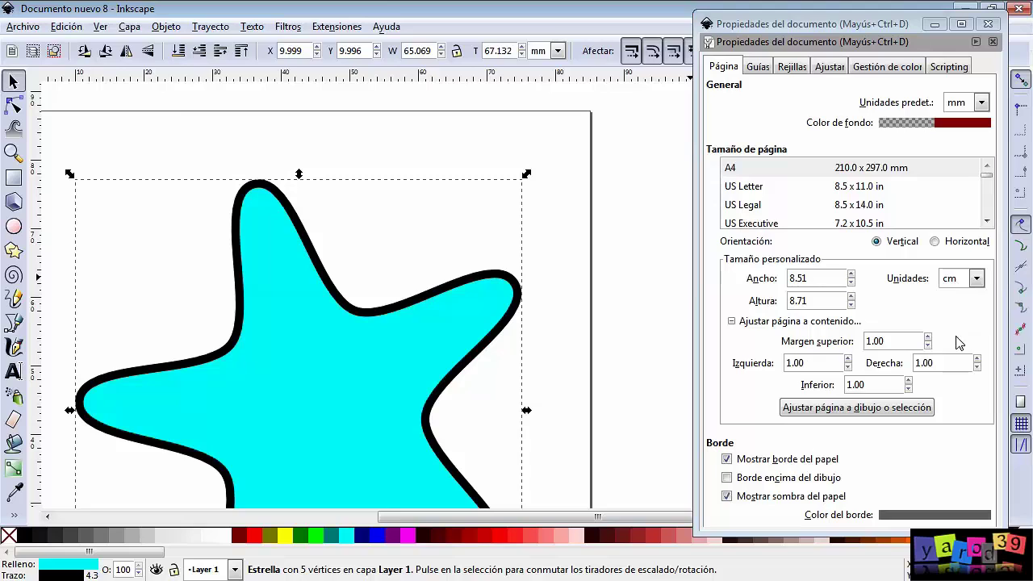
{"action": "key", "text": "5"}
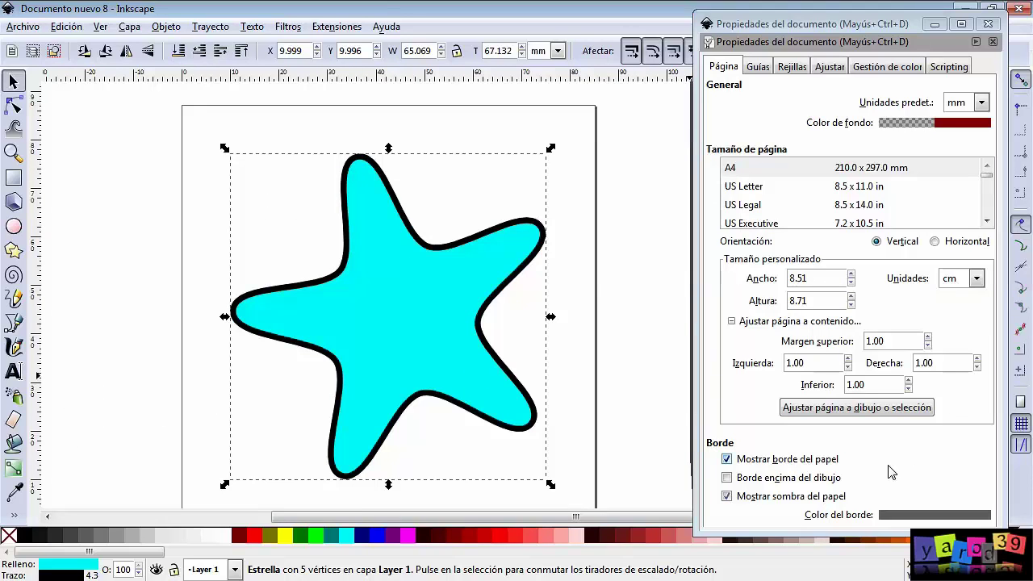
Toggle the page border display and its drawn-on-top option off and back on
{"action": "left_click", "coordinate": [813, 465]}
{"action": "left_click", "coordinate": [816, 468]}
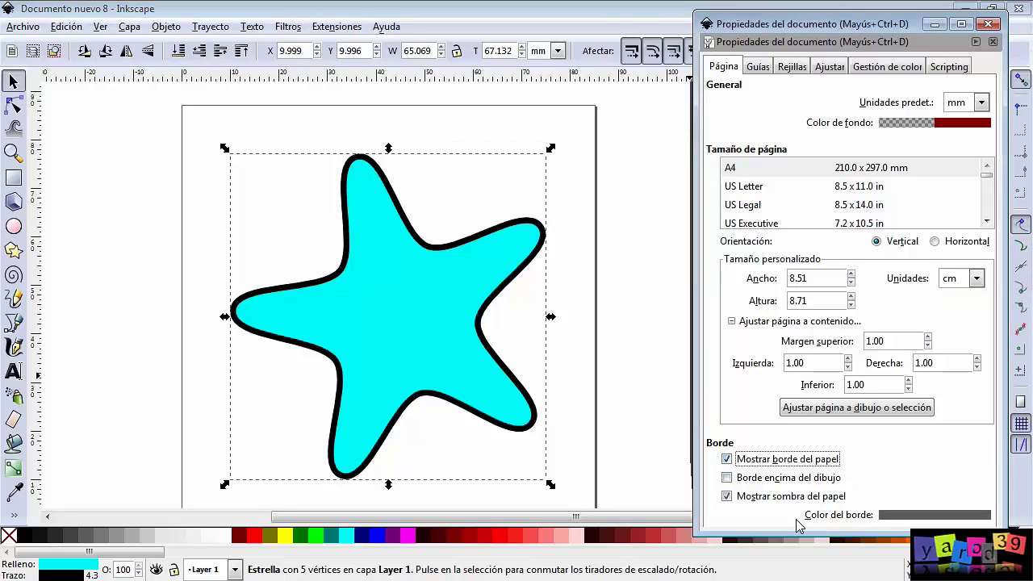
{"action": "left_click", "coordinate": [804, 481]}
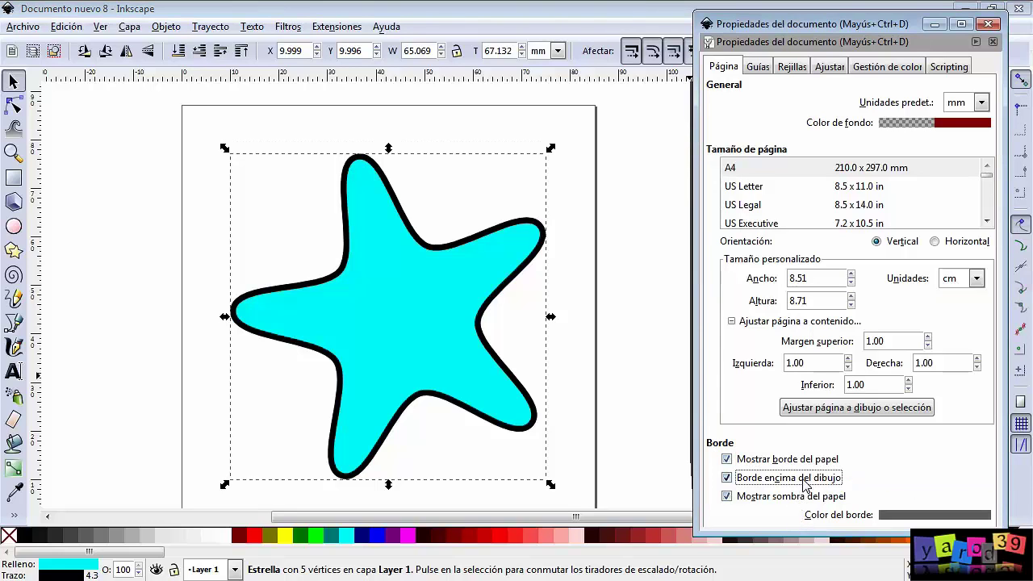
{"action": "left_click", "coordinate": [810, 480]}
Move the star across the page edge and back, testing border-on-top and page shadow toggles
{"action": "left_click", "coordinate": [594, 351]}
{"action": "left_click_drag", "start_coordinate": [457, 282], "coordinate": [560, 267]}
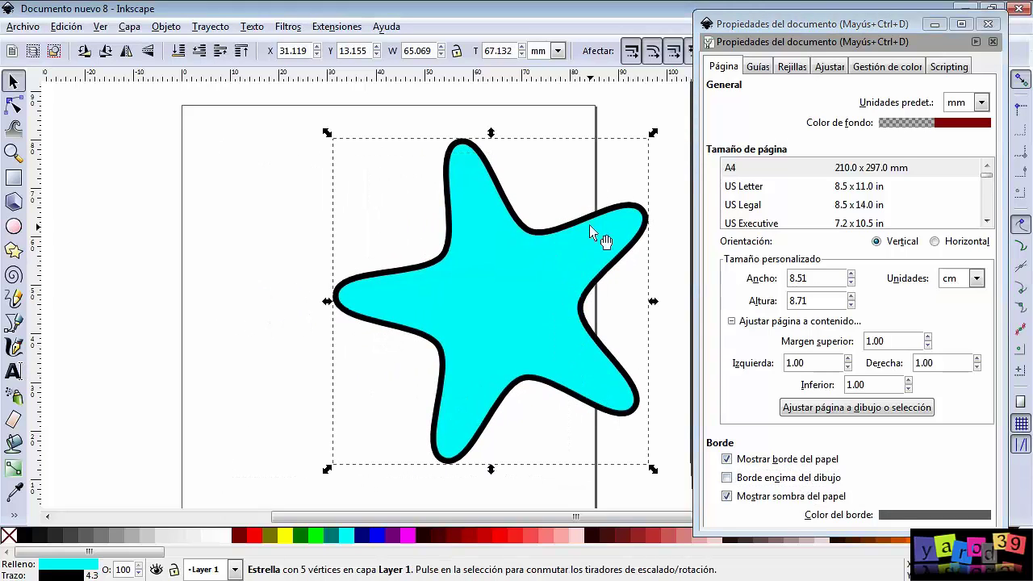
{"action": "left_click", "coordinate": [793, 481]}
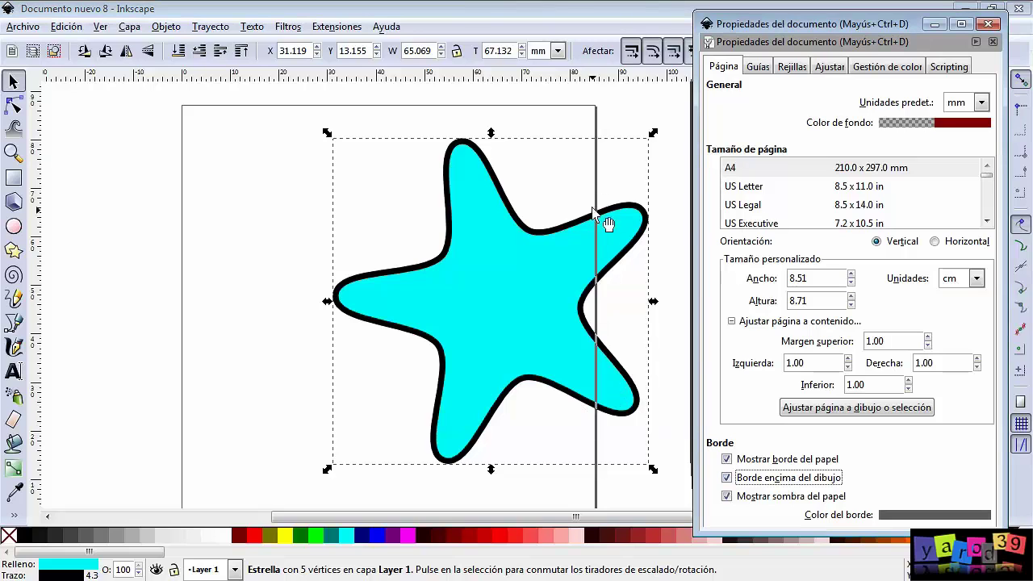
{"action": "left_click", "coordinate": [779, 478]}
{"action": "left_click_drag", "start_coordinate": [592, 349], "coordinate": [522, 321]}
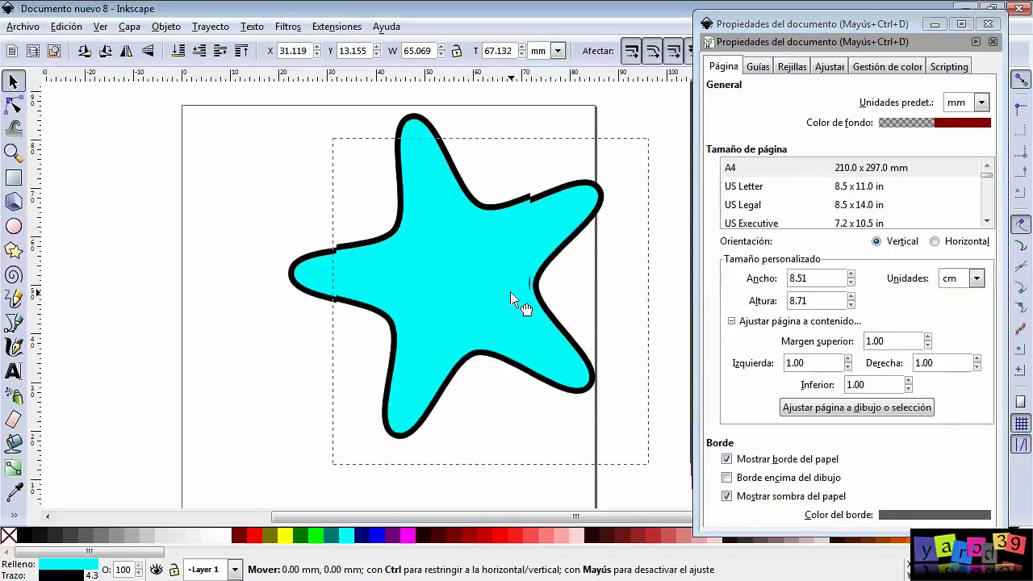
{"action": "left_click", "coordinate": [807, 497]}
{"action": "left_click", "coordinate": [807, 498]}
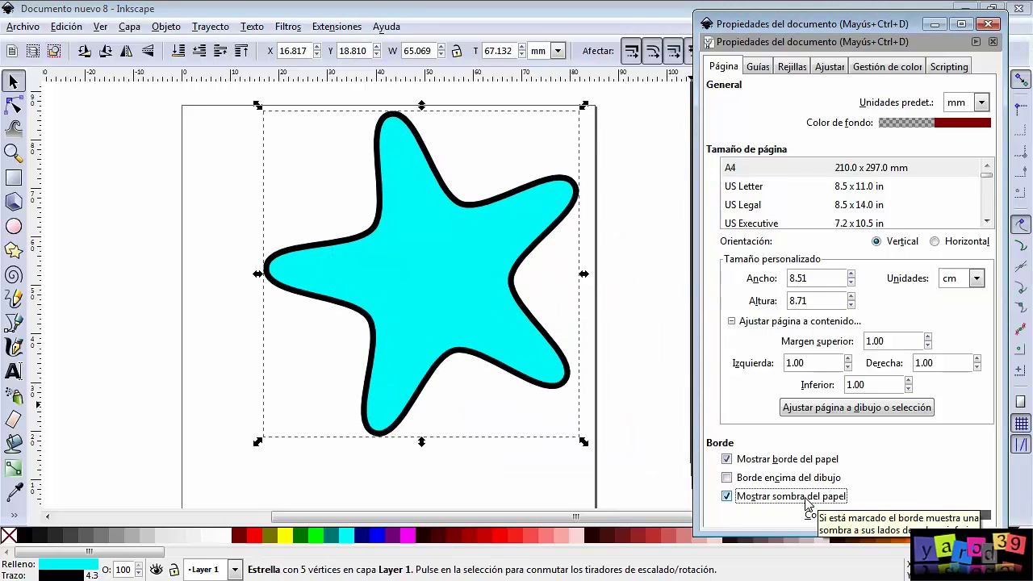
{"action": "left_click", "coordinate": [923, 516]}
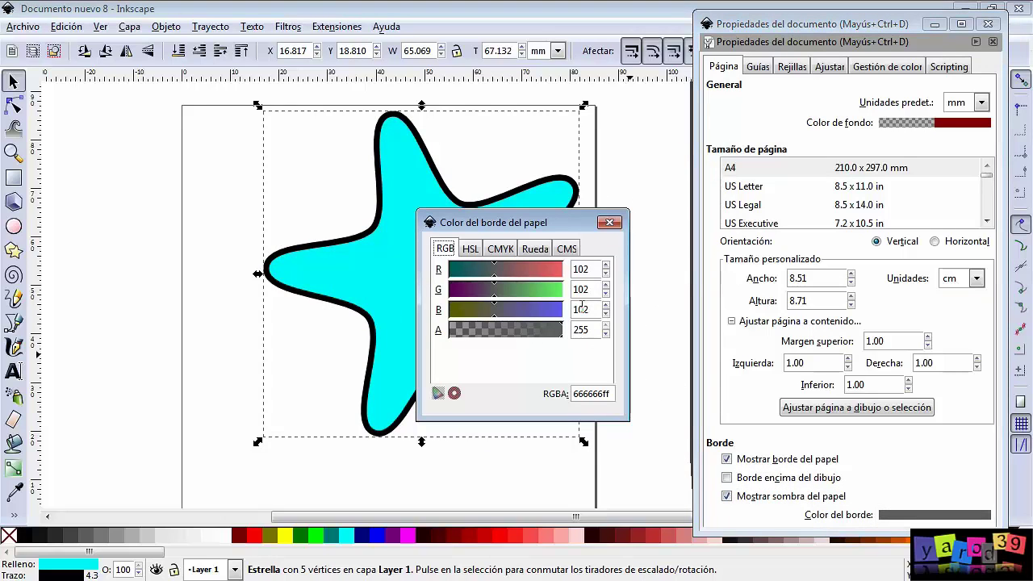
Lower the page border colour's alpha to 158, then to 129, and close the colour window
{"action": "left_click_drag", "start_coordinate": [516, 222], "coordinate": [704, 214]}
{"action": "left_click_drag", "start_coordinate": [703, 323], "coordinate": [701, 325]}
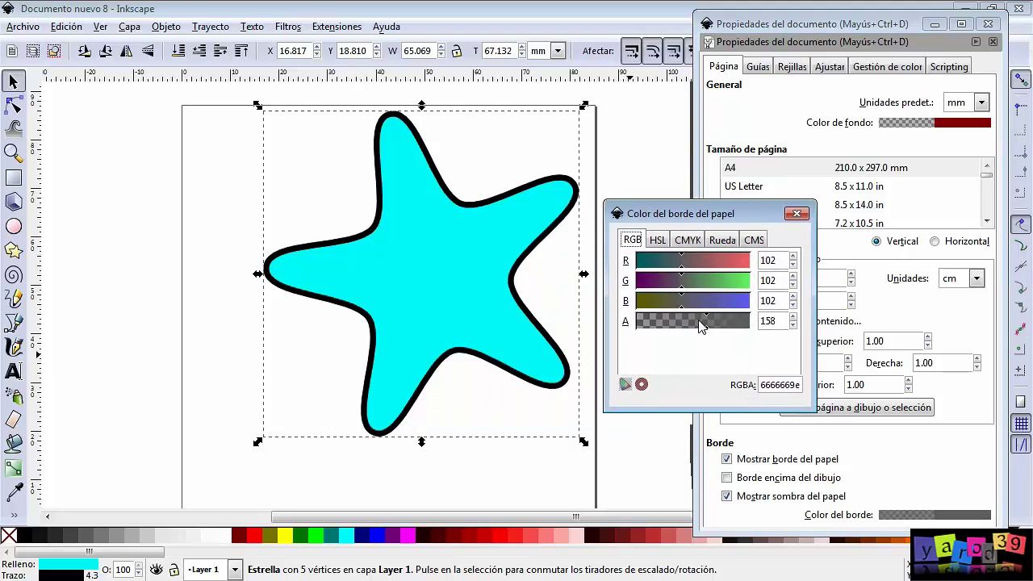
{"action": "left_click", "coordinate": [796, 213]}
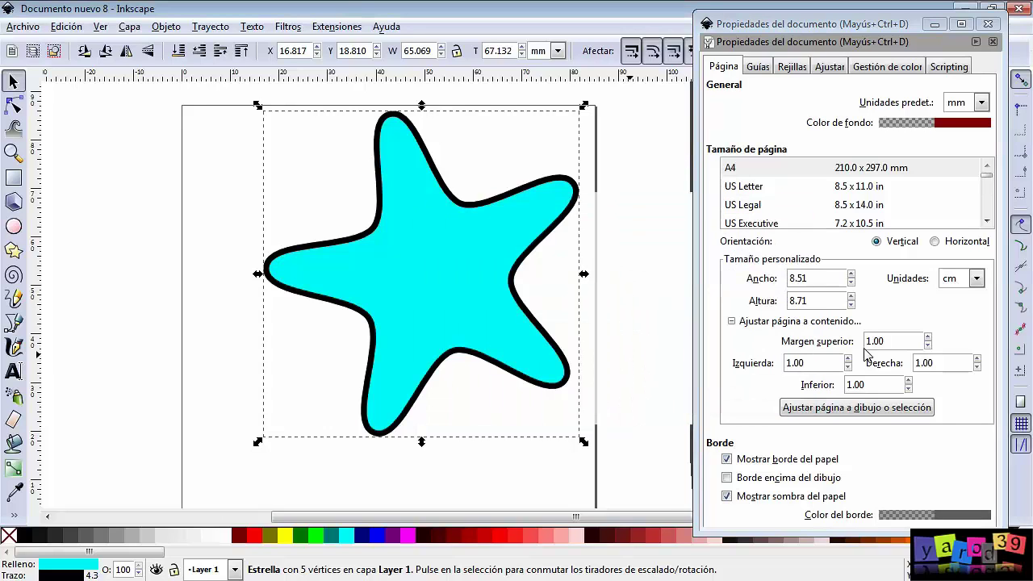
{"action": "scroll", "coordinate": [606, 315], "scroll_direction": "right", "scroll_amount": 1}
{"action": "scroll", "coordinate": [602, 355], "scroll_direction": "up", "scroll_amount": 4}
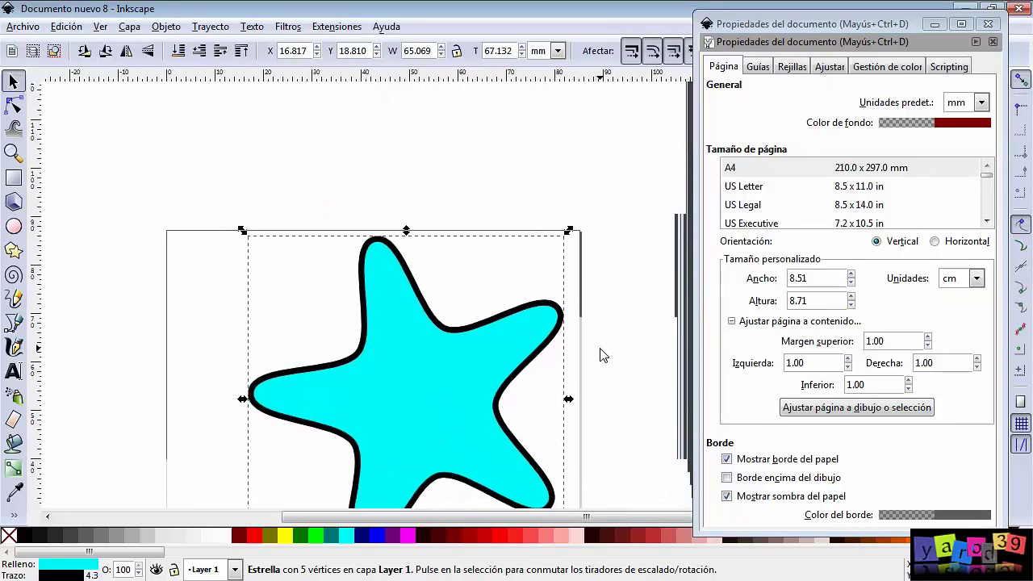
{"action": "scroll", "coordinate": [601, 355], "scroll_direction": "down", "scroll_amount": 1, "text": "ctrl"}
{"action": "scroll", "coordinate": [588, 334], "scroll_direction": "down", "scroll_amount": 3}
{"action": "scroll", "coordinate": [574, 254], "scroll_direction": "up", "scroll_amount": 1, "text": "ctrl"}
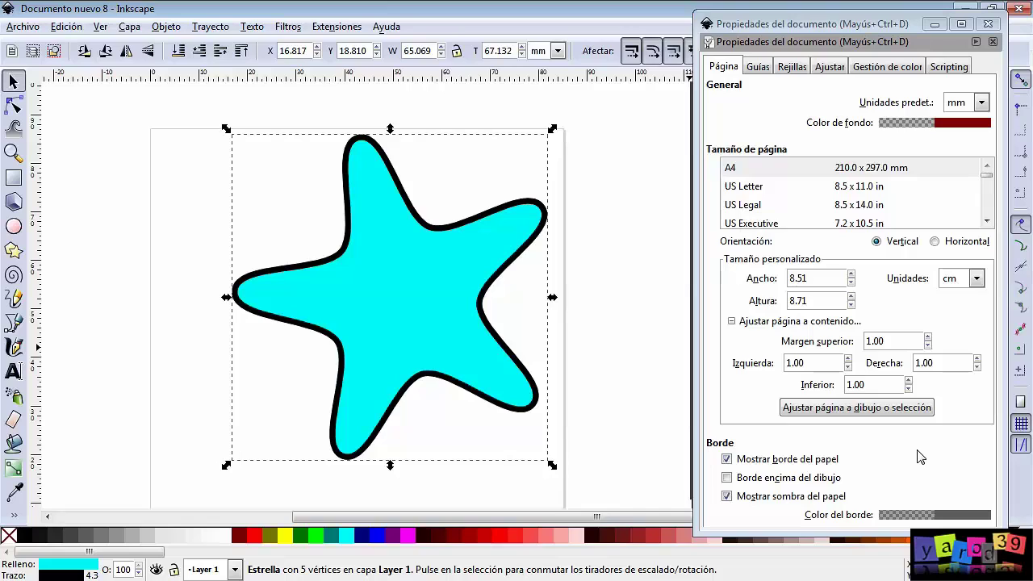
{"action": "left_click", "coordinate": [934, 514]}
{"action": "left_click_drag", "start_coordinate": [675, 323], "coordinate": [696, 325]}
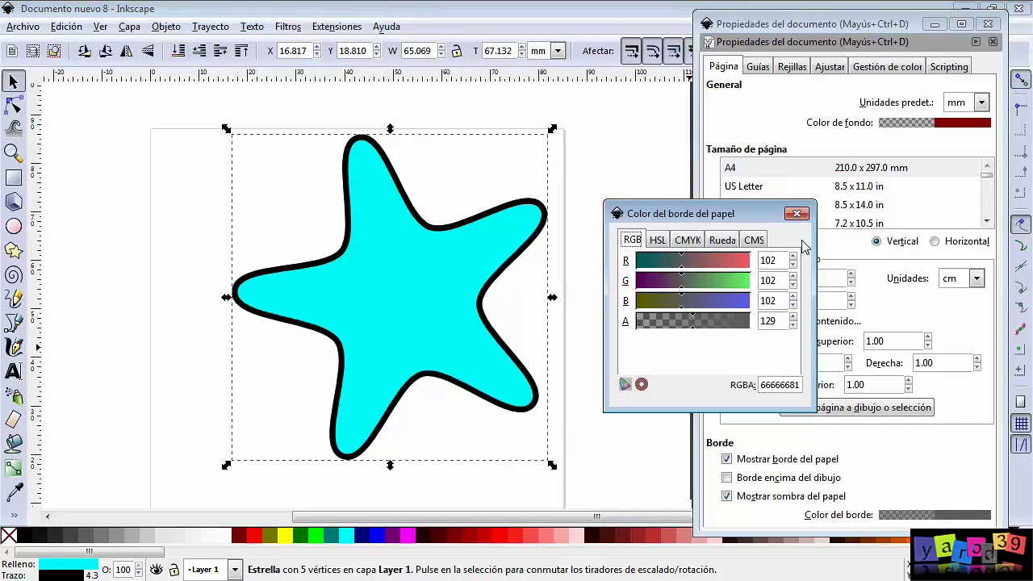
{"action": "left_click", "coordinate": [799, 214]}
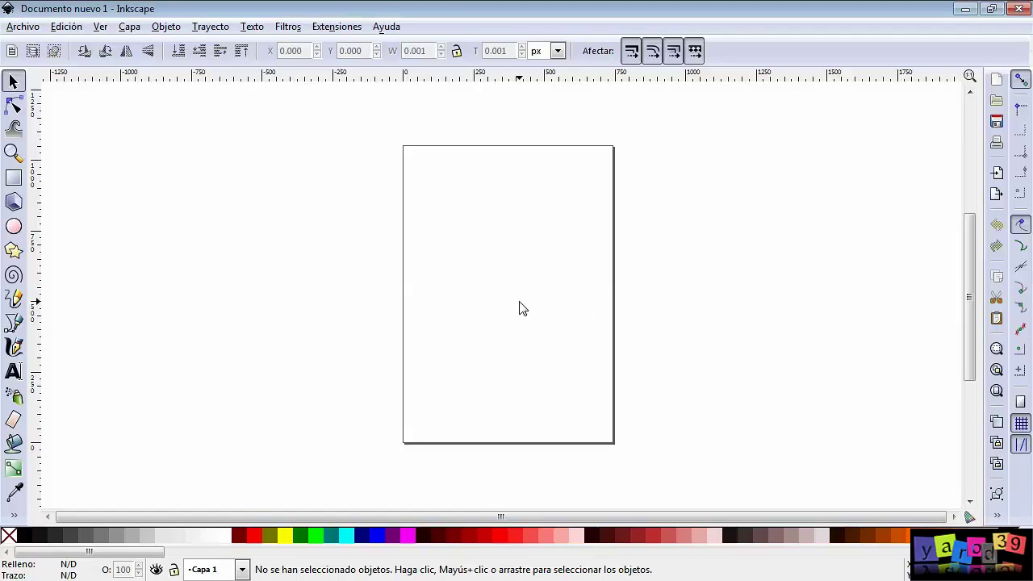
Draw a rounded five-point cyan star with a black outline, about 268 × 272 px
{"action": "scroll", "coordinate": [520, 307], "scroll_direction": "up", "scroll_amount": 1}
{"action": "scroll", "coordinate": [529, 300], "scroll_direction": "up", "scroll_amount": 1}
{"action": "scroll", "coordinate": [535, 279], "scroll_direction": "up", "scroll_amount": 1}
{"action": "scroll", "coordinate": [525, 226], "scroll_direction": "up", "scroll_amount": 1}
{"action": "mouse_move", "coordinate": [517, 202]}
{"action": "left_mouse_down"}
{"action": "mouse_move", "coordinate": [524, 235]}
{"action": "mouse_move", "coordinate": [563, 279]}
{"action": "left_mouse_up"}
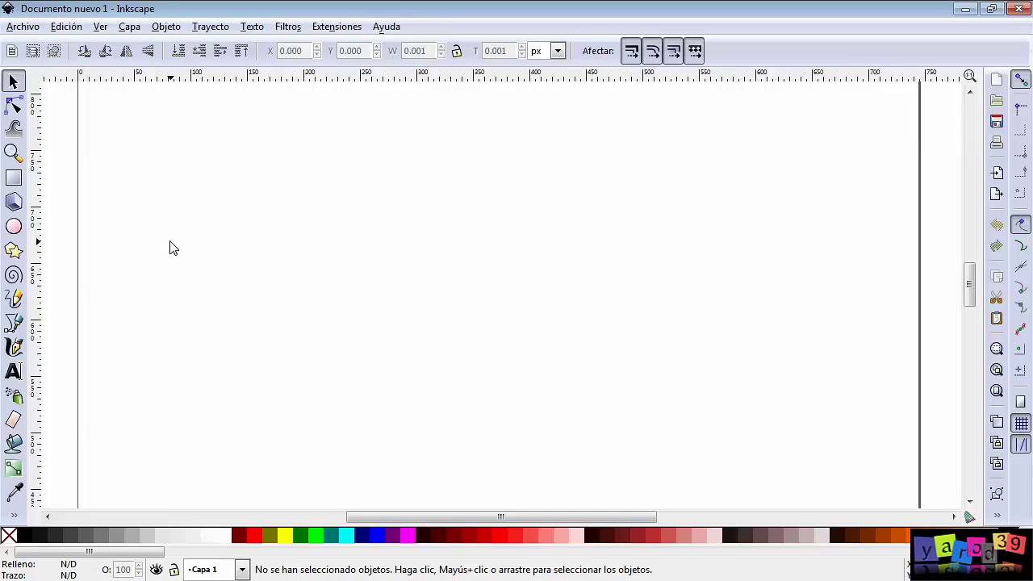
{"action": "left_click", "coordinate": [14, 251]}
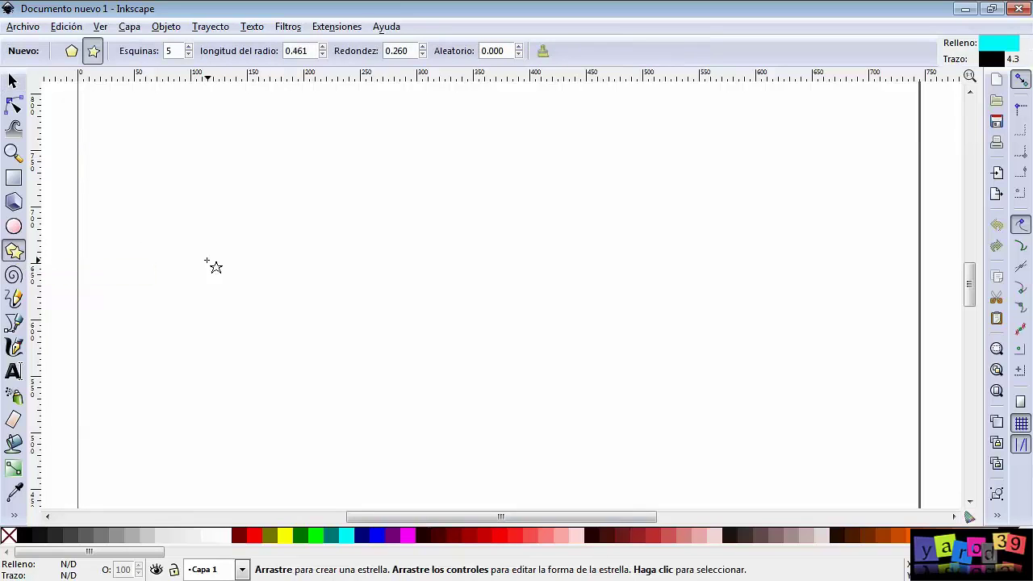
{"action": "left_click_drag", "start_coordinate": [481, 267], "coordinate": [611, 341]}
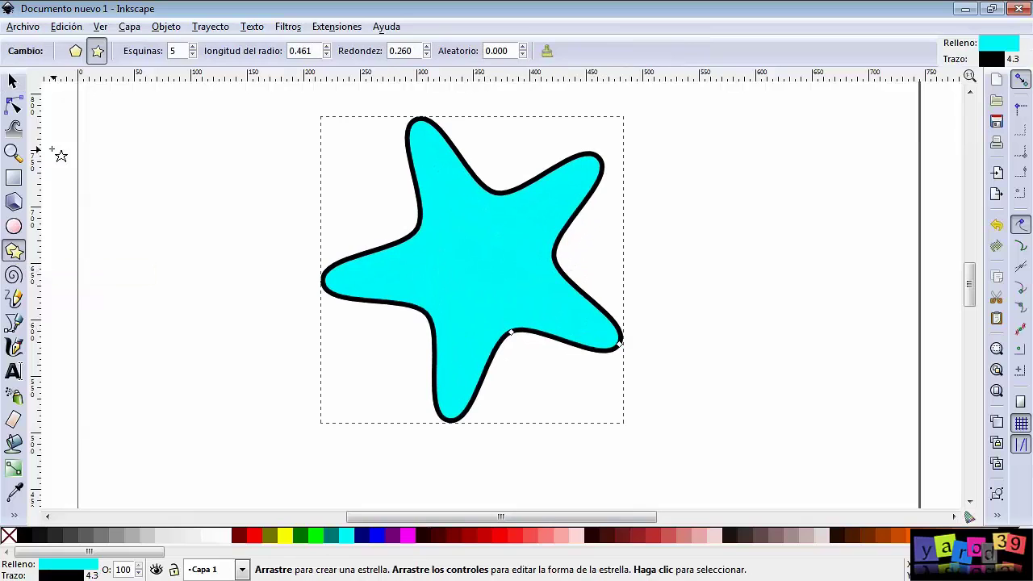
{"action": "left_click", "coordinate": [13, 81]}
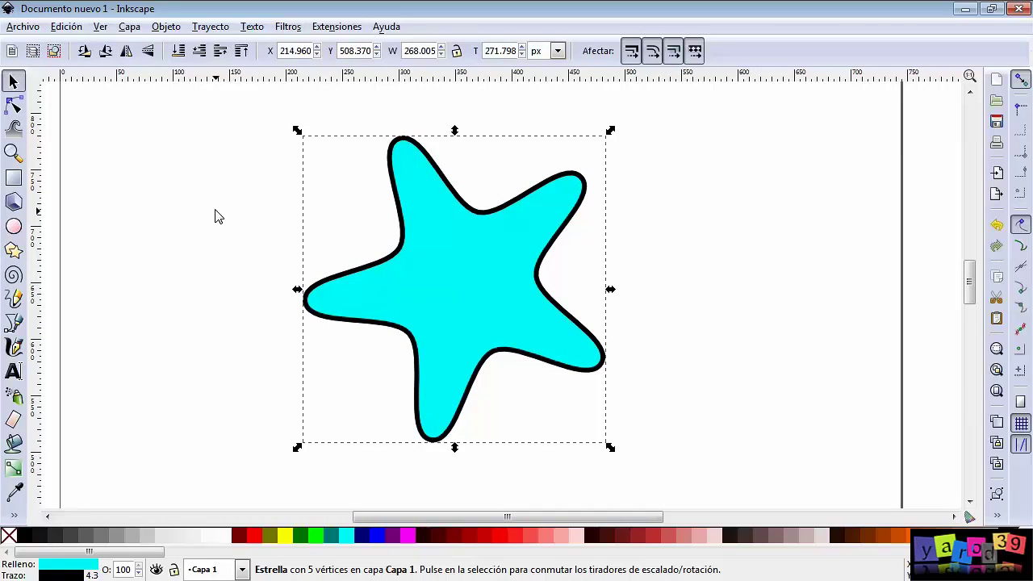
{"action": "scroll", "coordinate": [217, 214], "scroll_direction": "down", "scroll_amount": 1, "text": "ctrl"}
{"action": "scroll", "coordinate": [220, 208], "scroll_direction": "left", "scroll_amount": 1}
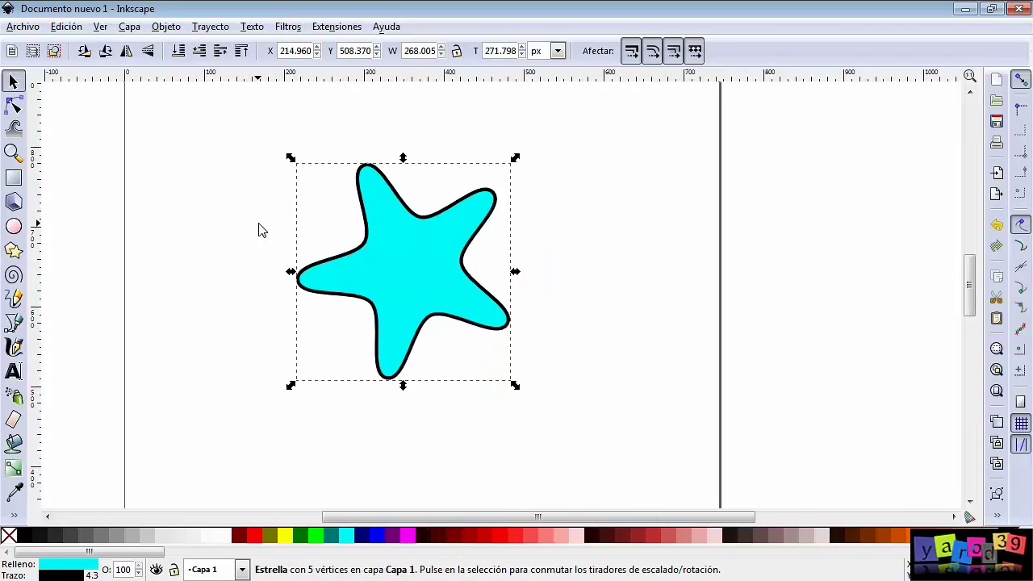
{"action": "scroll", "coordinate": [222, 202], "scroll_direction": "left", "scroll_amount": 2}
Begin Save As with the name dibujo and browse to Mis documentos > inkscape
{"action": "left_click", "coordinate": [33, 28]}
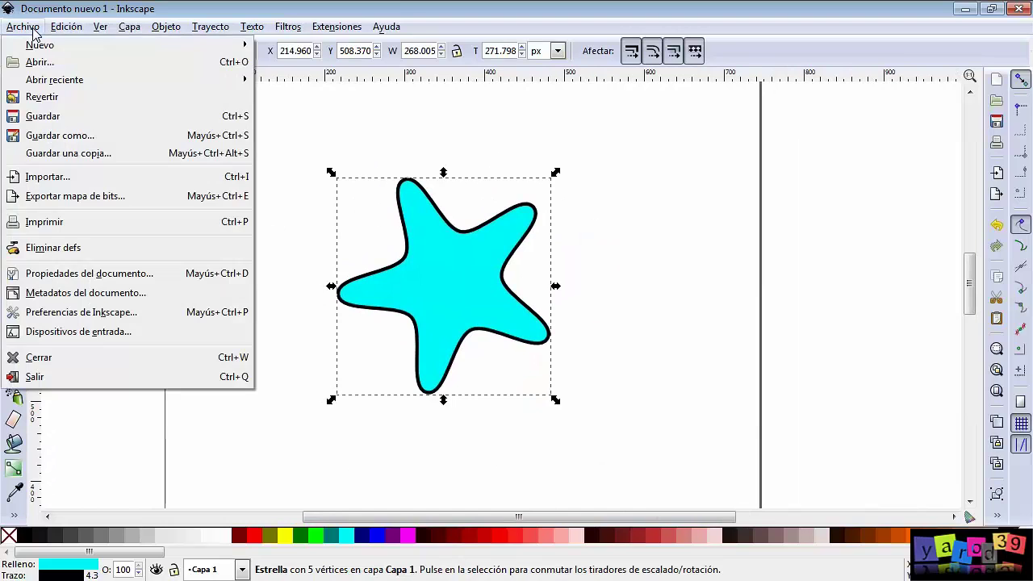
{"action": "left_click", "coordinate": [50, 136]}
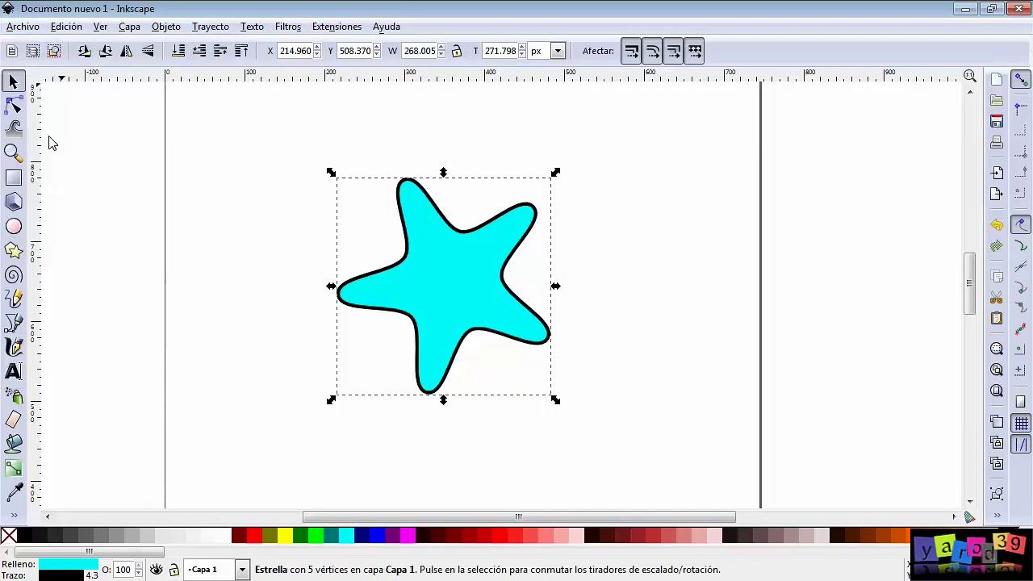
{"action": "left_click_drag", "start_coordinate": [248, 42], "coordinate": [516, 76]}
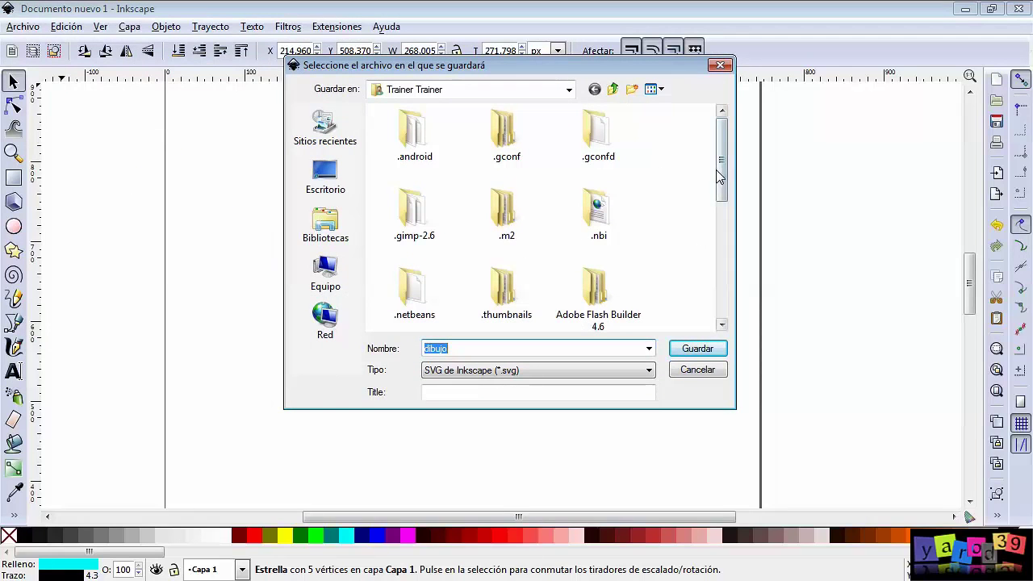
{"action": "left_click_drag", "start_coordinate": [722, 168], "coordinate": [723, 282]}
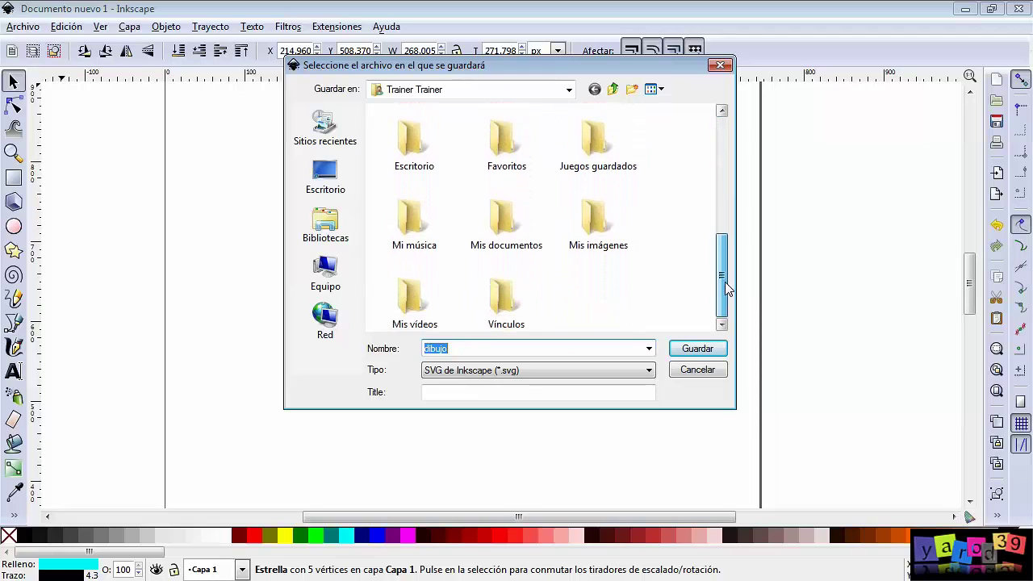
{"action": "double_click", "coordinate": [503, 226]}
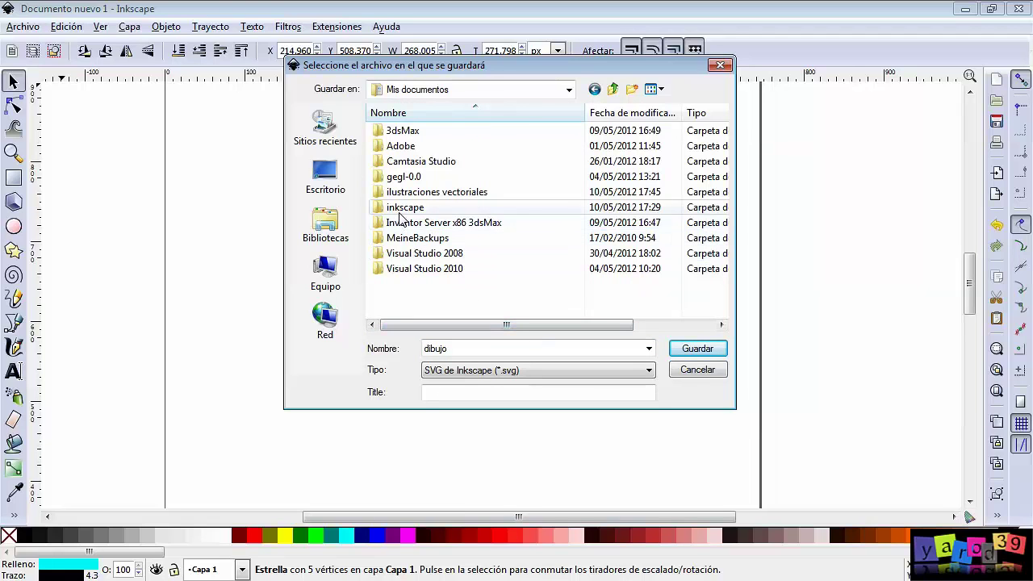
{"action": "double_click", "coordinate": [444, 212]}
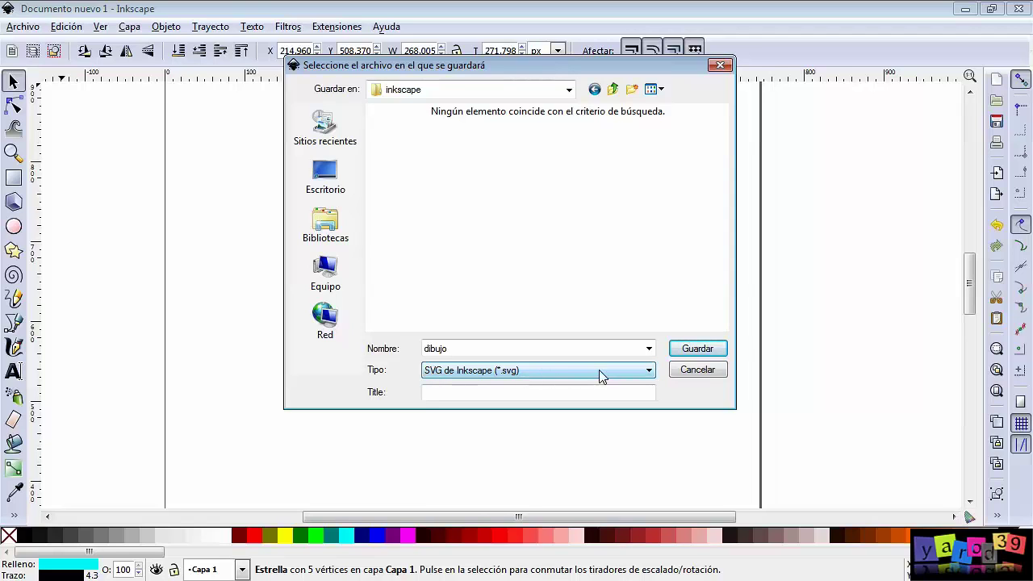
Save the drawing as Inkscape SVG named estrella.svg in the inkscape folder
{"action": "left_click", "coordinate": [649, 370]}
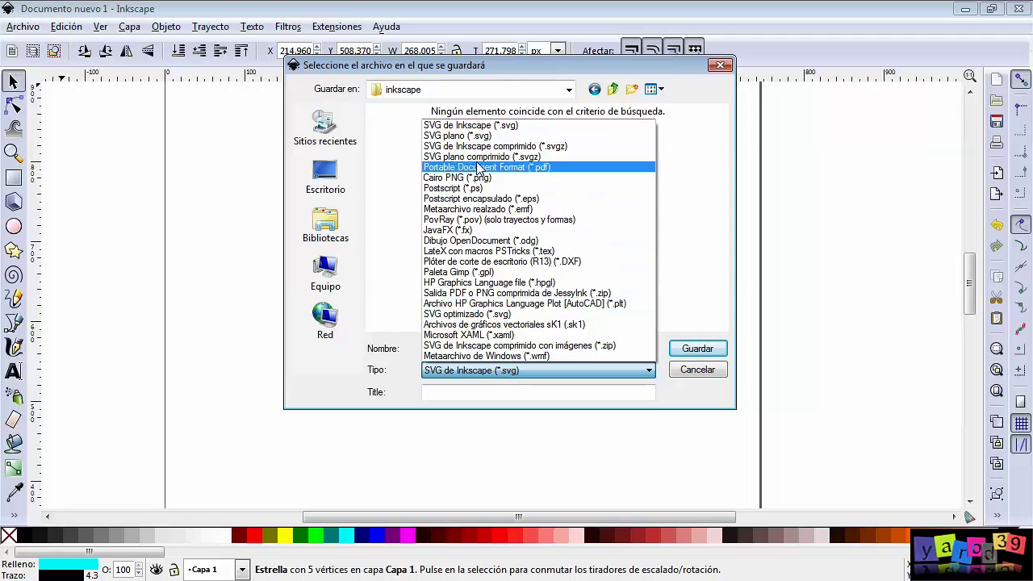
{"action": "left_click", "coordinate": [474, 126]}
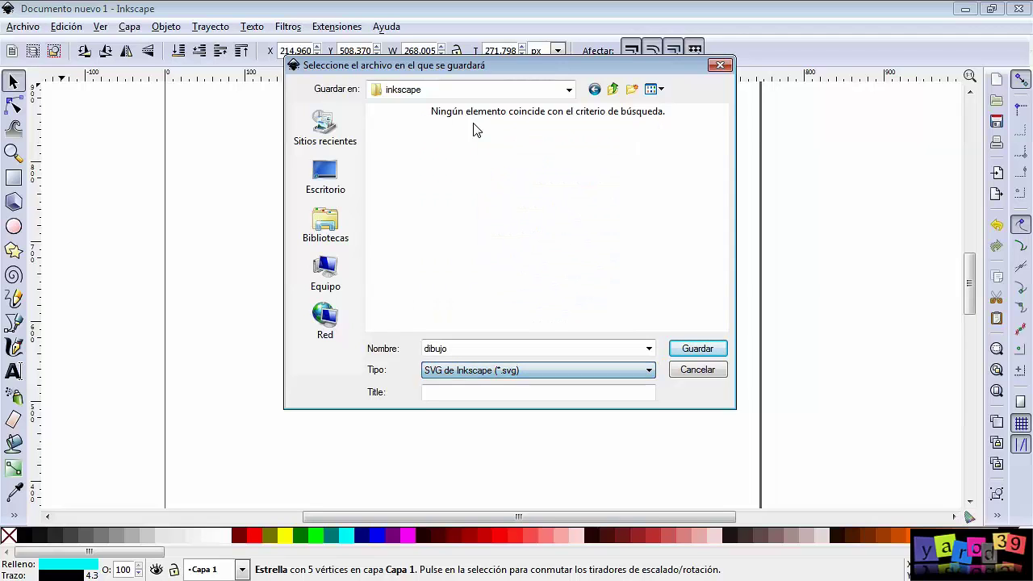
{"action": "left_click", "coordinate": [498, 348]}
{"action": "key", "text": "ctrl+a"}
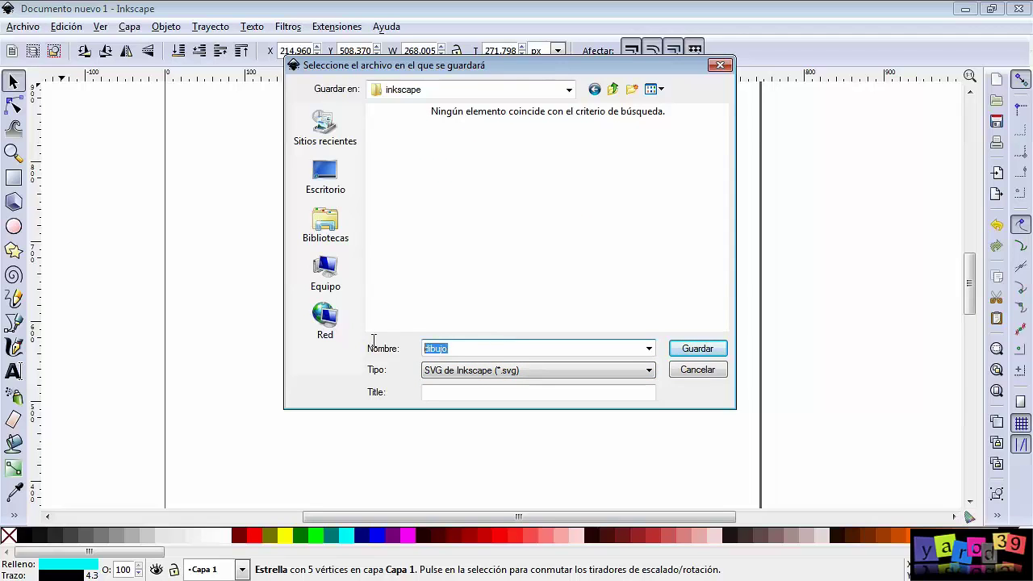
{"action": "type", "text": "estrella"}
{"action": "left_click", "coordinate": [676, 349]}
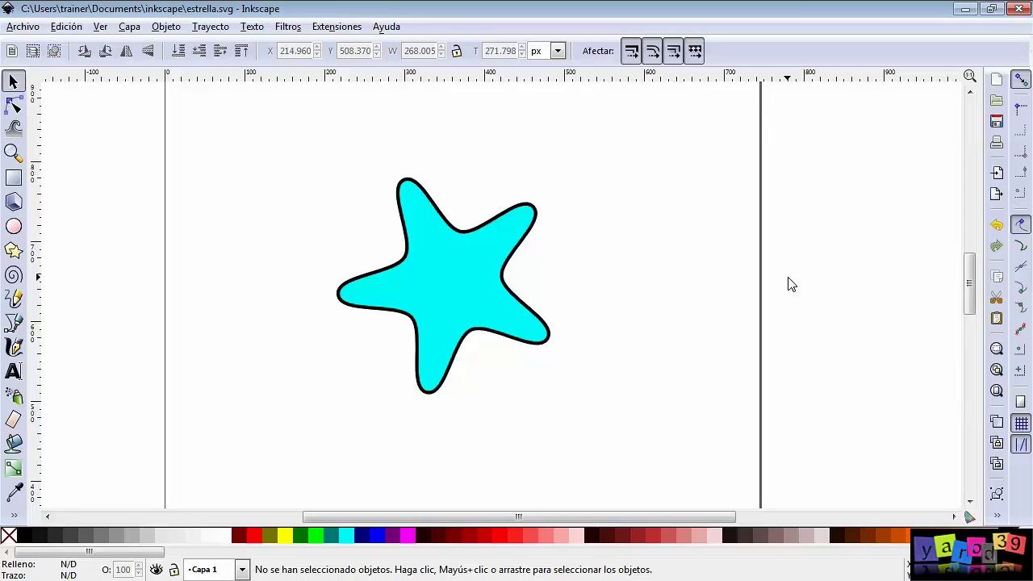
Bring up Explorer's inkscape folder and select estrella.svg
{"action": "key", "text": "alt"}
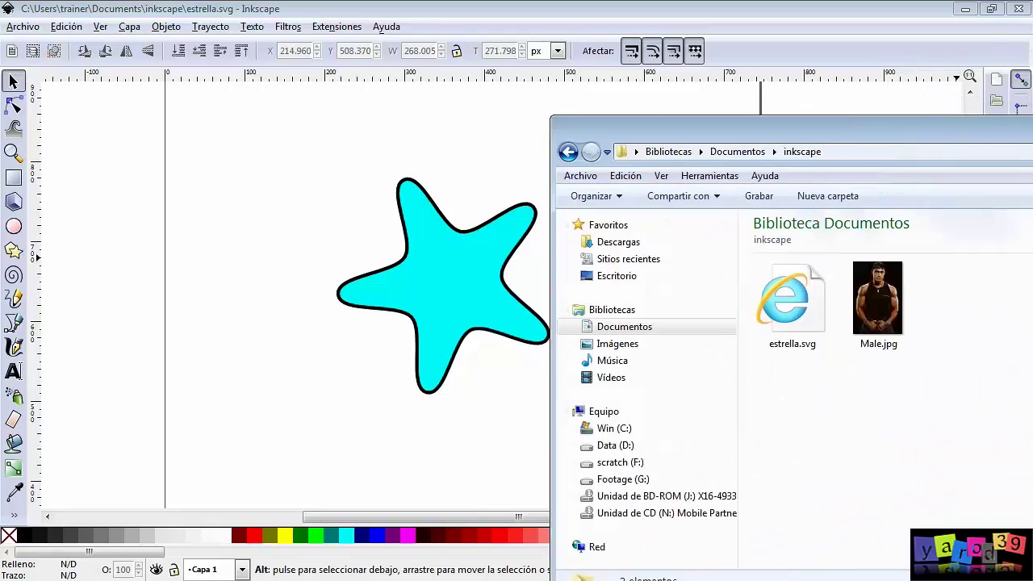
{"action": "left_click_drag", "start_coordinate": [806, 118], "coordinate": [490, 77]}
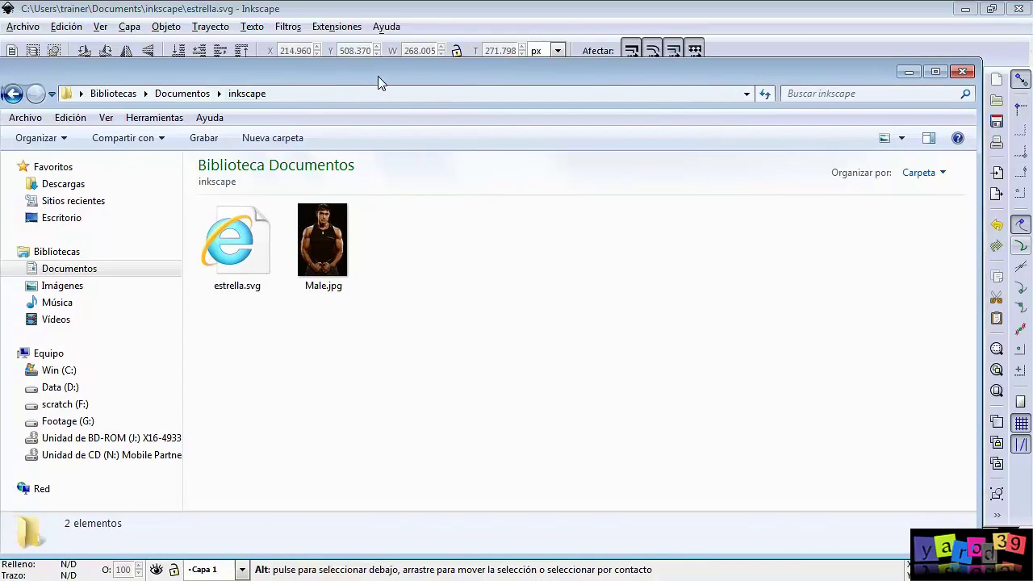
{"action": "left_click_drag", "start_coordinate": [378, 76], "coordinate": [484, 69]}
{"action": "left_click", "coordinate": [322, 259]}
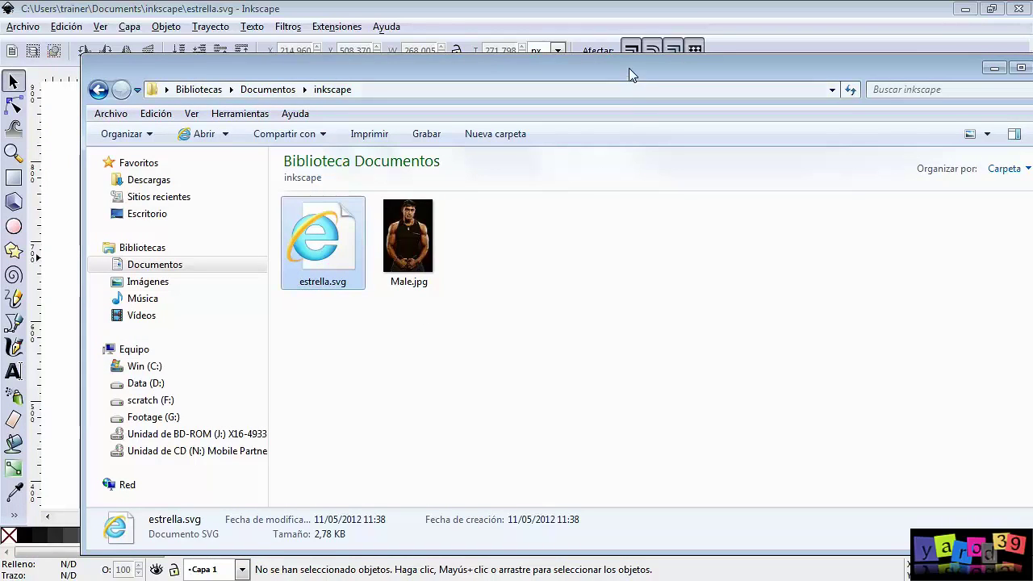
{"action": "left_click_drag", "start_coordinate": [629, 68], "coordinate": [592, 51]}
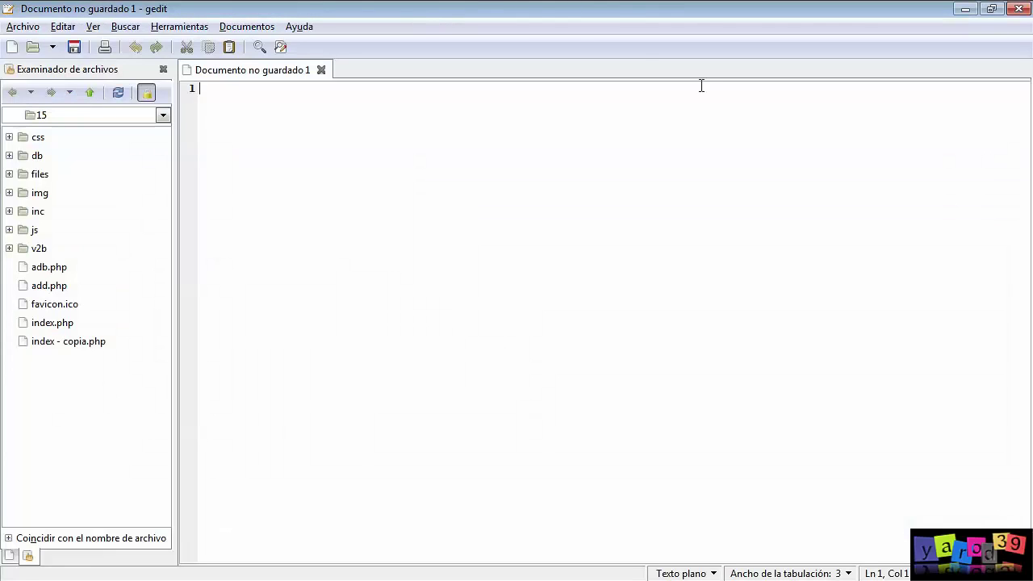
Hide gedit's file browser panel and drag estrella.svg into gedit
{"action": "left_click_drag", "start_coordinate": [489, 14], "coordinate": [711, 71]}
{"action": "left_click", "coordinate": [486, 92]}
{"action": "left_click_drag", "start_coordinate": [242, 189], "coordinate": [607, 237]}
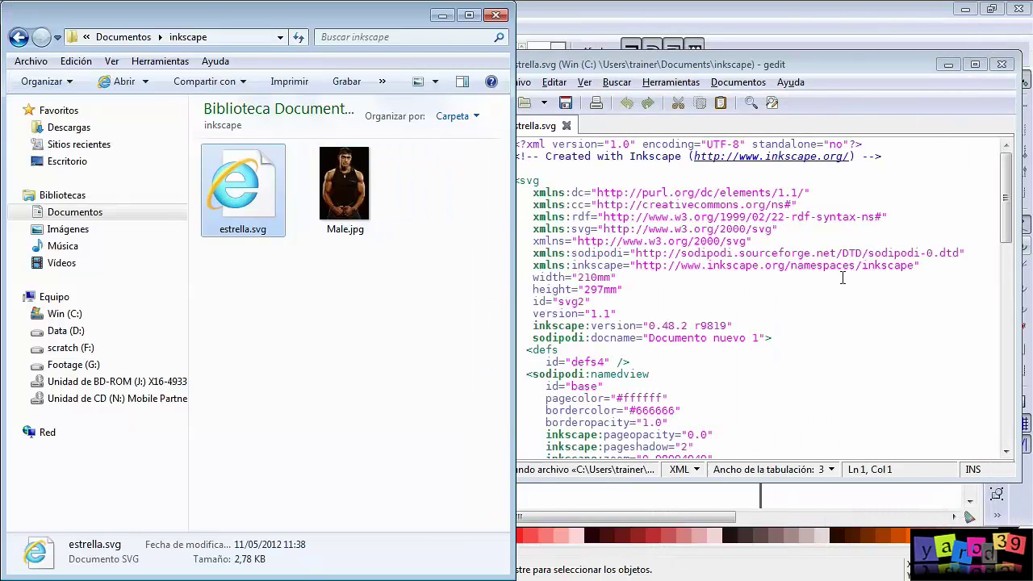
{"action": "left_click_drag", "start_coordinate": [830, 63], "coordinate": [736, 53]}
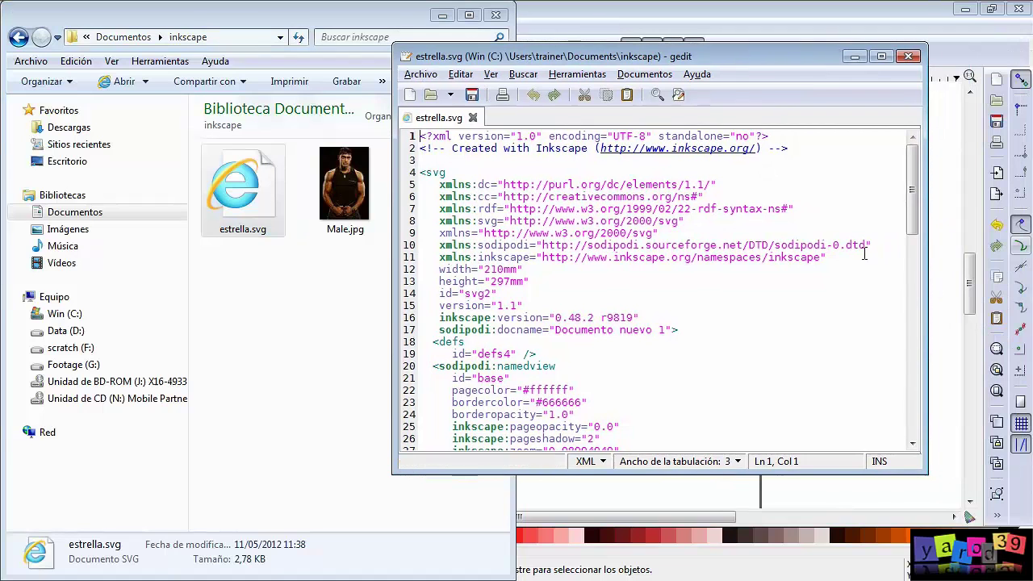
{"action": "mouse_move", "coordinate": [913, 183]}
{"action": "left_mouse_down"}
{"action": "mouse_move", "coordinate": [902, 367]}
{"action": "mouse_move", "coordinate": [916, 176]}
{"action": "mouse_move", "coordinate": [916, 186]}
{"action": "mouse_move", "coordinate": [474, 171]}
{"action": "left_mouse_up"}
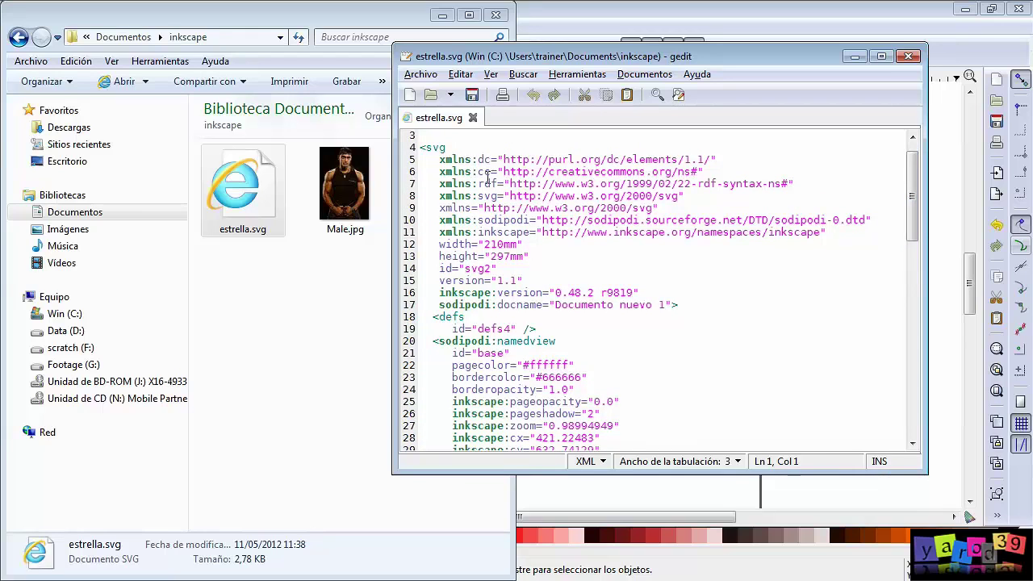
Scroll the XML down to the star path's style with fill #00ffff and stroke #000000
{"action": "left_click", "coordinate": [645, 220]}
{"action": "left_click", "coordinate": [607, 208]}
{"action": "left_click", "coordinate": [642, 220]}
{"action": "scroll", "coordinate": [634, 262], "scroll_direction": "down", "scroll_amount": 4}
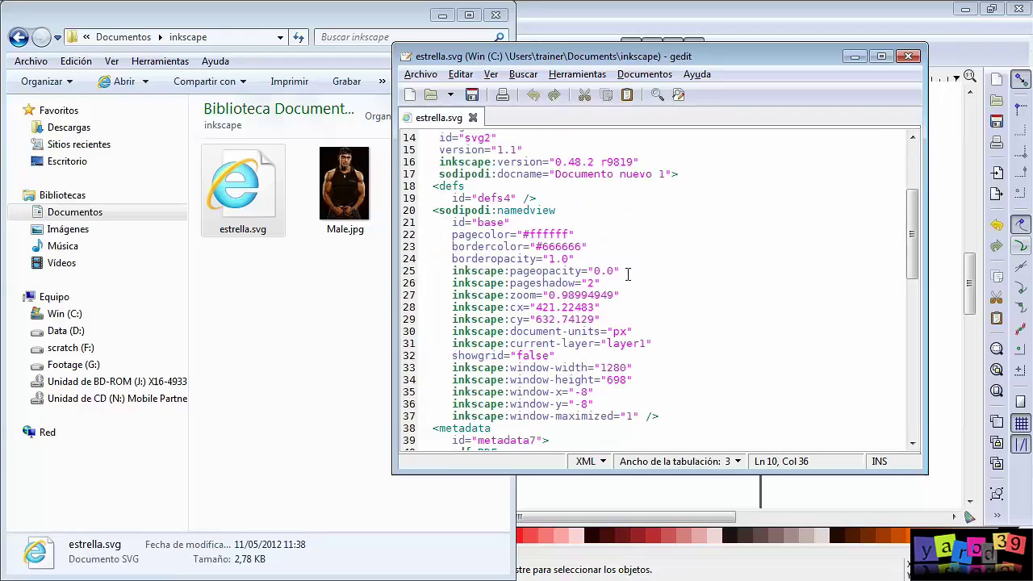
{"action": "scroll", "coordinate": [628, 275], "scroll_direction": "down", "scroll_amount": 1}
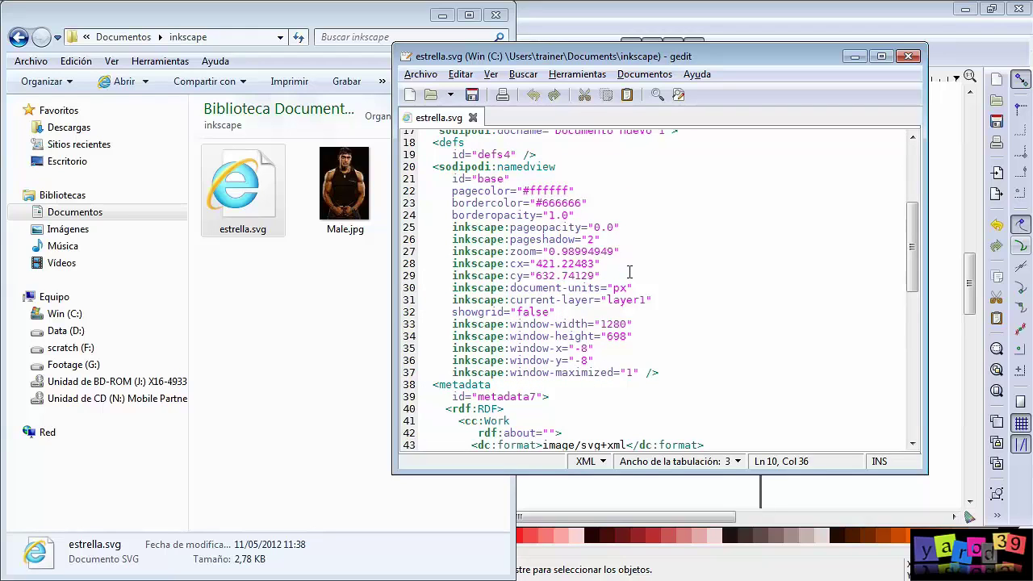
{"action": "left_click", "coordinate": [569, 240]}
{"action": "left_click_drag", "start_coordinate": [912, 238], "coordinate": [913, 333]}
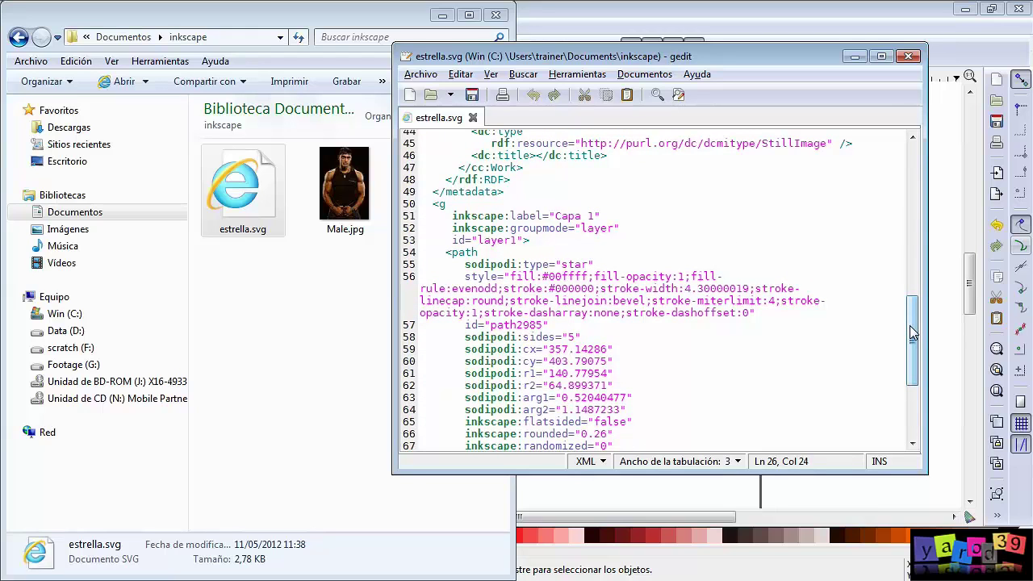
{"action": "scroll", "coordinate": [910, 333], "scroll_direction": "down", "scroll_amount": 1}
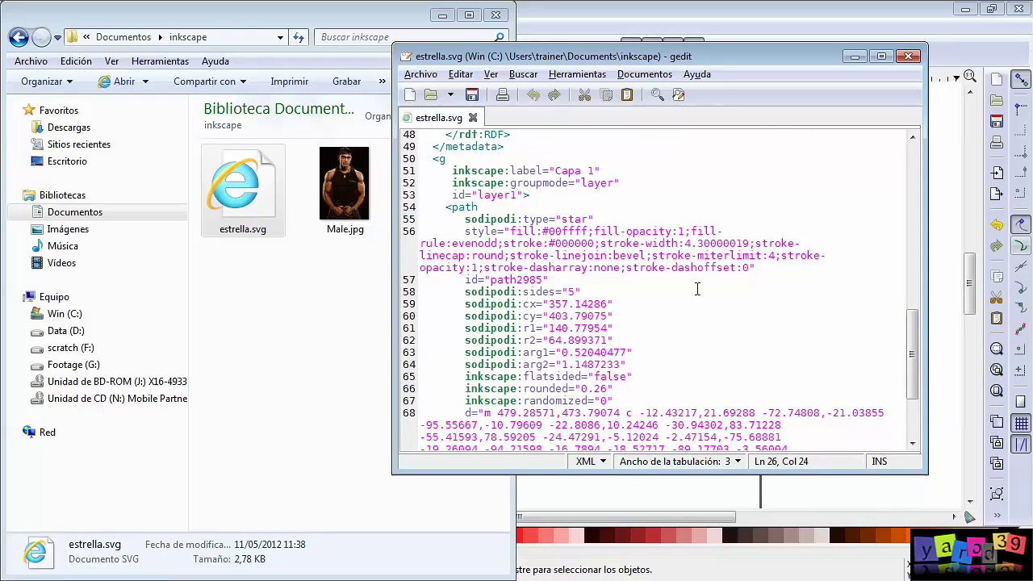
{"action": "left_click_drag", "start_coordinate": [910, 332], "coordinate": [909, 343]}
{"action": "left_click_drag", "start_coordinate": [754, 57], "coordinate": [746, 93]}
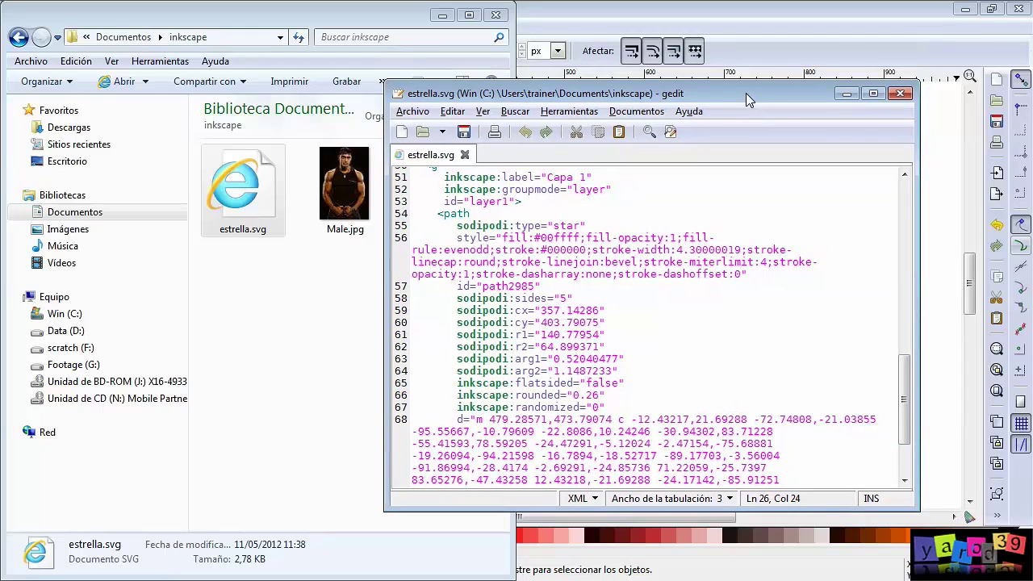
Close Inkscape, then move and enlarge the gedit window to show more code
{"action": "left_click", "coordinate": [588, 260]}
{"action": "key", "text": "alt+Tab"}
{"action": "left_click", "coordinate": [1019, 10]}
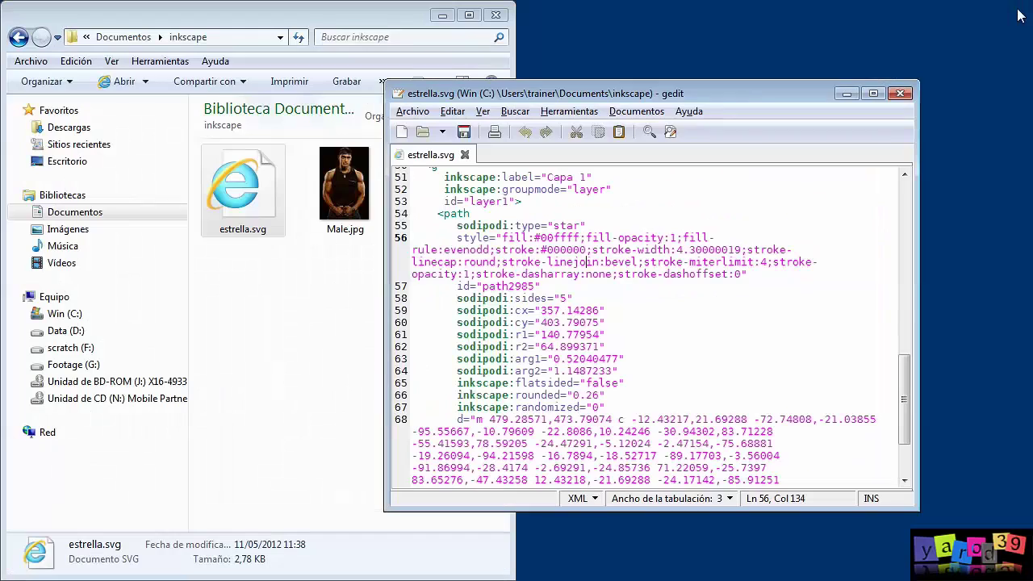
{"action": "mouse_move", "coordinate": [650, 98]}
{"action": "left_mouse_down"}
{"action": "mouse_move", "coordinate": [713, 42]}
{"action": "mouse_move", "coordinate": [704, 27]}
{"action": "left_mouse_up"}
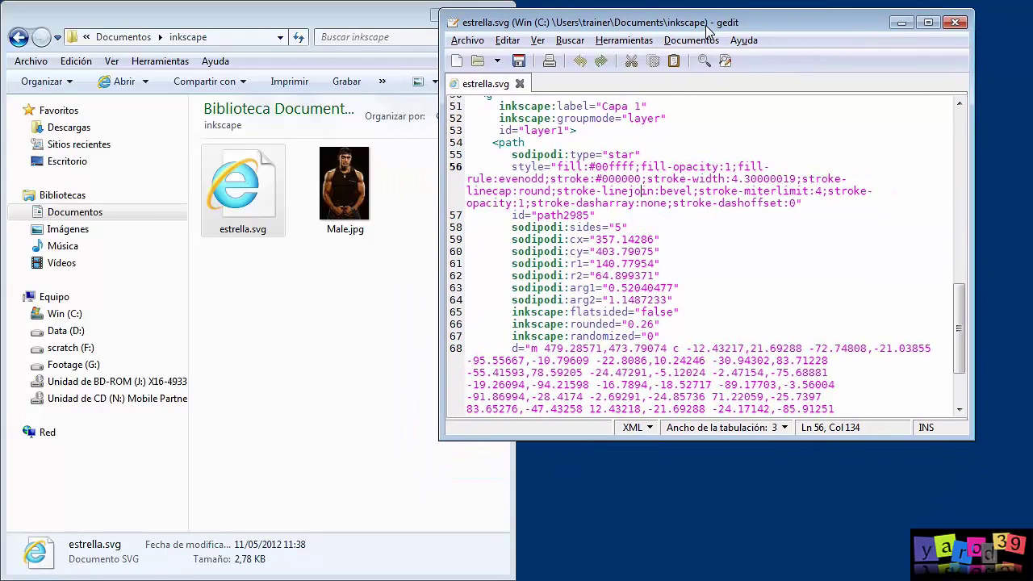
{"action": "left_click_drag", "start_coordinate": [973, 440], "coordinate": [995, 546]}
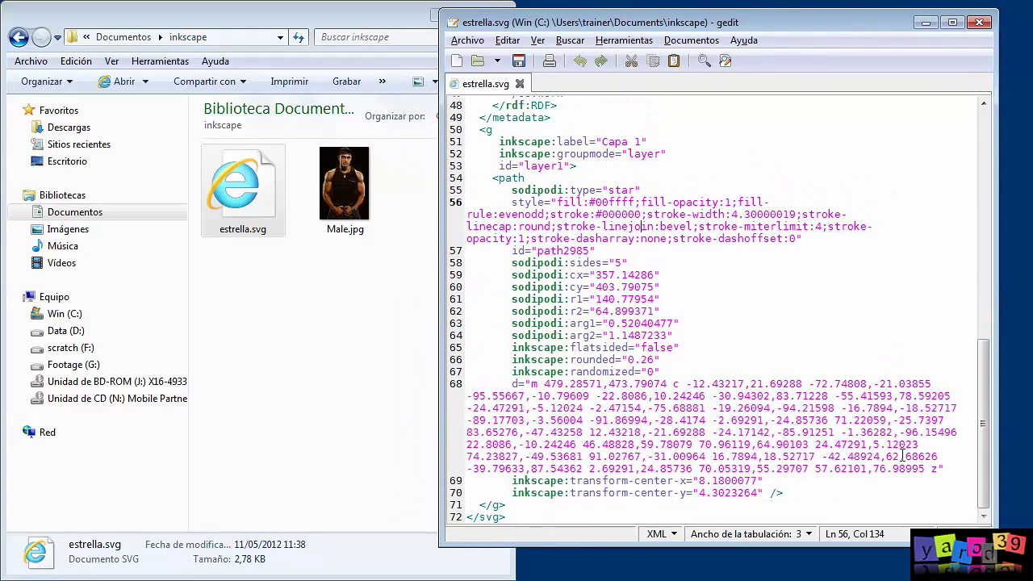
Highlight the star type, fill #00ffff and stroke 000000 values on line 56
{"action": "left_click_drag", "start_coordinate": [619, 191], "coordinate": [637, 191]}
{"action": "left_click", "coordinate": [526, 201]}
{"action": "left_click", "coordinate": [597, 202]}
{"action": "left_click_drag", "start_coordinate": [597, 202], "coordinate": [608, 202]}
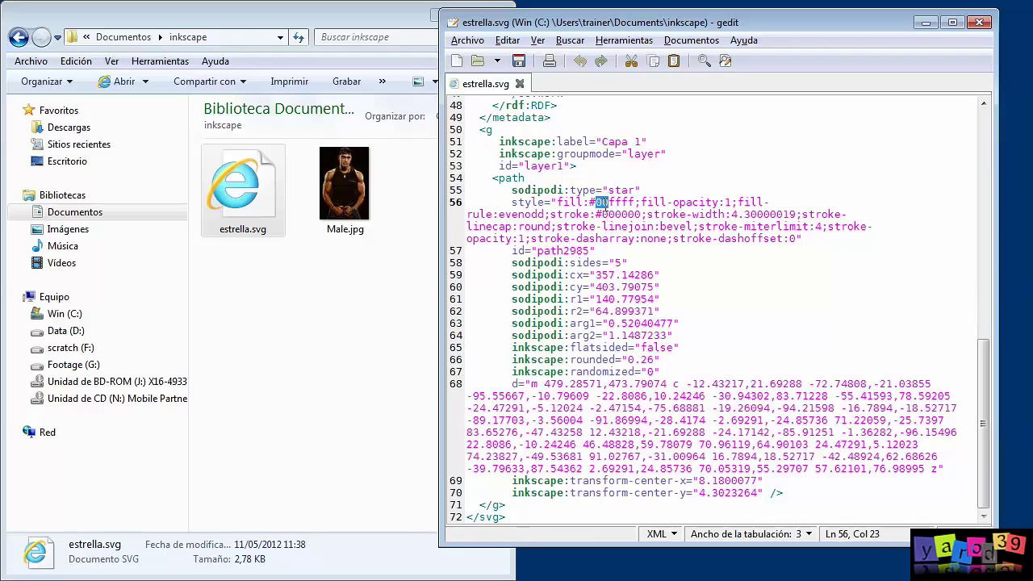
{"action": "left_click", "coordinate": [610, 198]}
{"action": "left_click", "coordinate": [728, 202]}
{"action": "left_click_drag", "start_coordinate": [602, 214], "coordinate": [638, 214]}
{"action": "key", "text": "Right"}
{"action": "key", "text": "Left"}
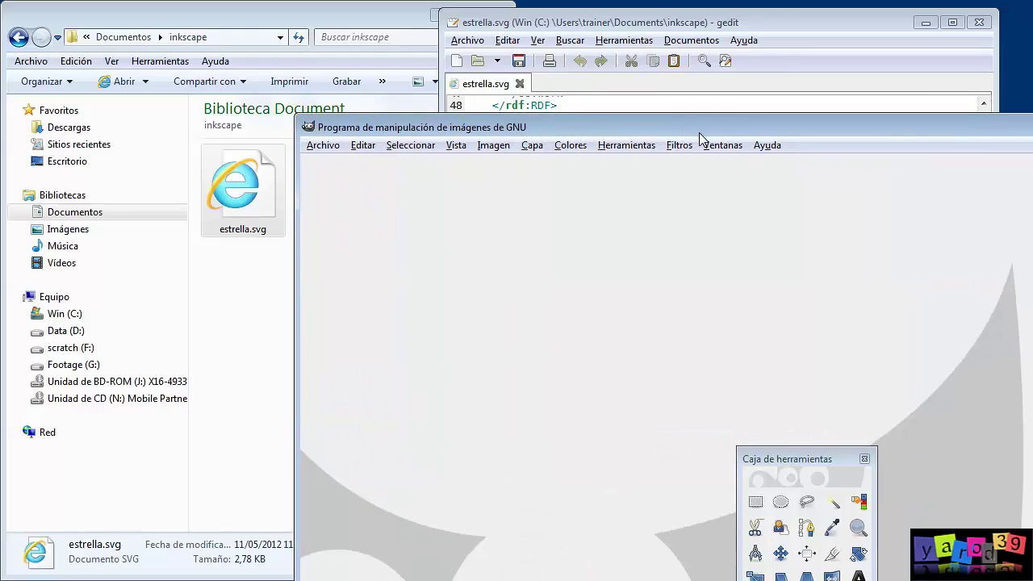
Set GIMP's foreground colour to pure red and select its HTML code ff0000
{"action": "left_click_drag", "start_coordinate": [699, 132], "coordinate": [409, 95]}
{"action": "left_click_drag", "start_coordinate": [805, 461], "coordinate": [122, 129]}
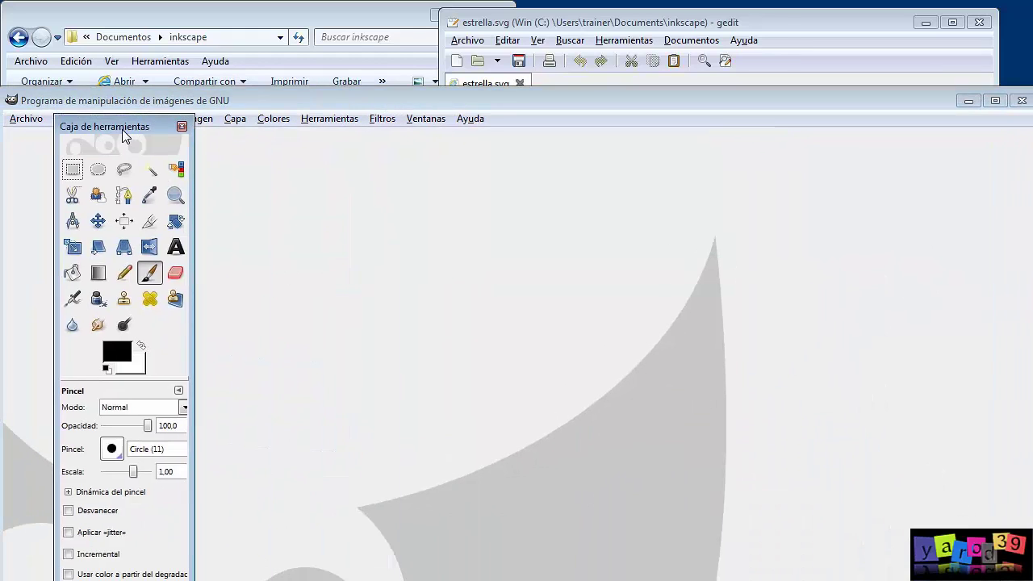
{"action": "left_click", "coordinate": [968, 100]}
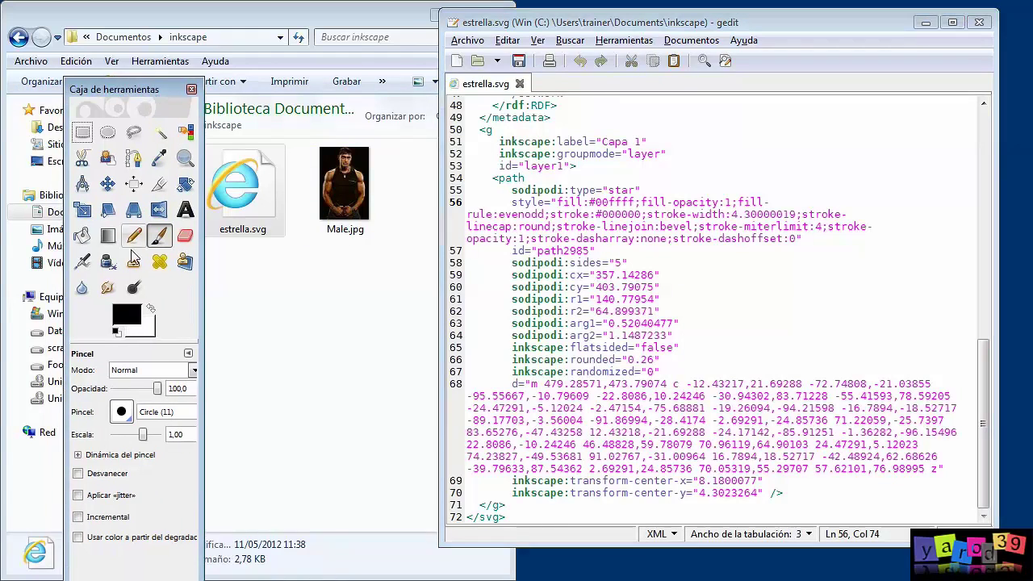
{"action": "left_click", "coordinate": [127, 314]}
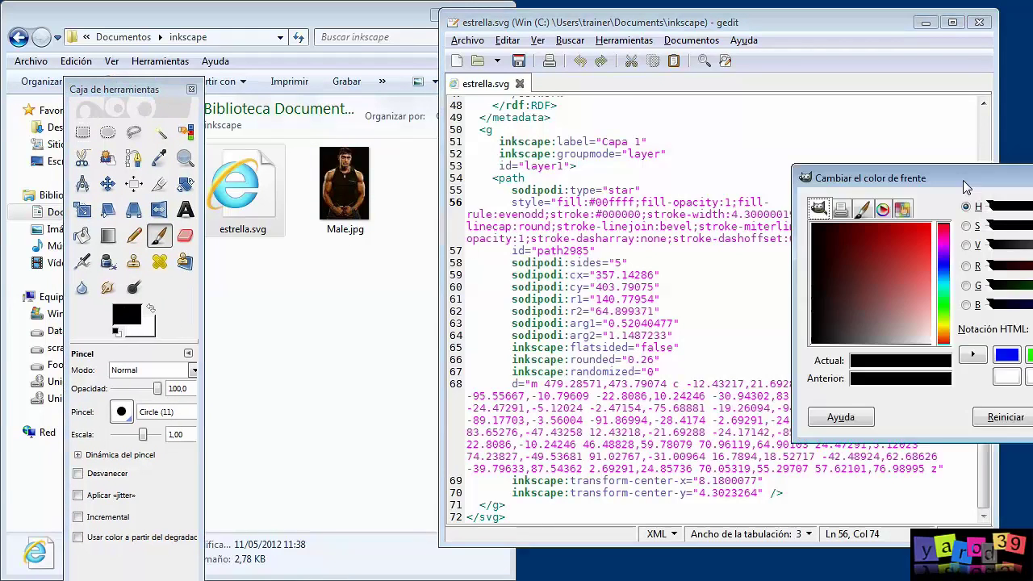
{"action": "left_click_drag", "start_coordinate": [955, 186], "coordinate": [275, 80]}
{"action": "left_click", "coordinate": [387, 244]}
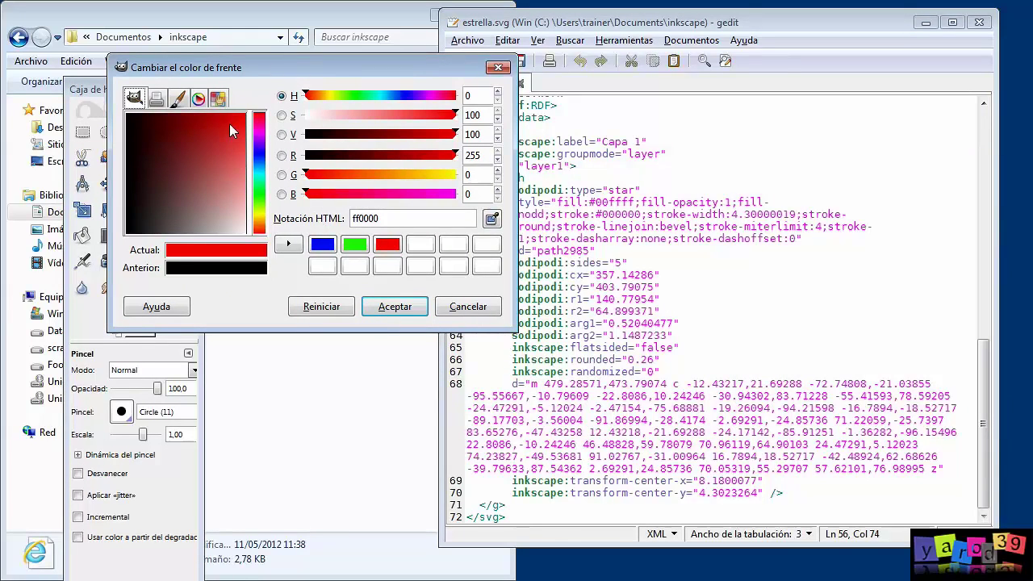
{"action": "left_click", "coordinate": [390, 220]}
{"action": "double_click", "coordinate": [390, 220]}
{"action": "key", "text": "ctrl+c"}
{"action": "left_click", "coordinate": [725, 229]}
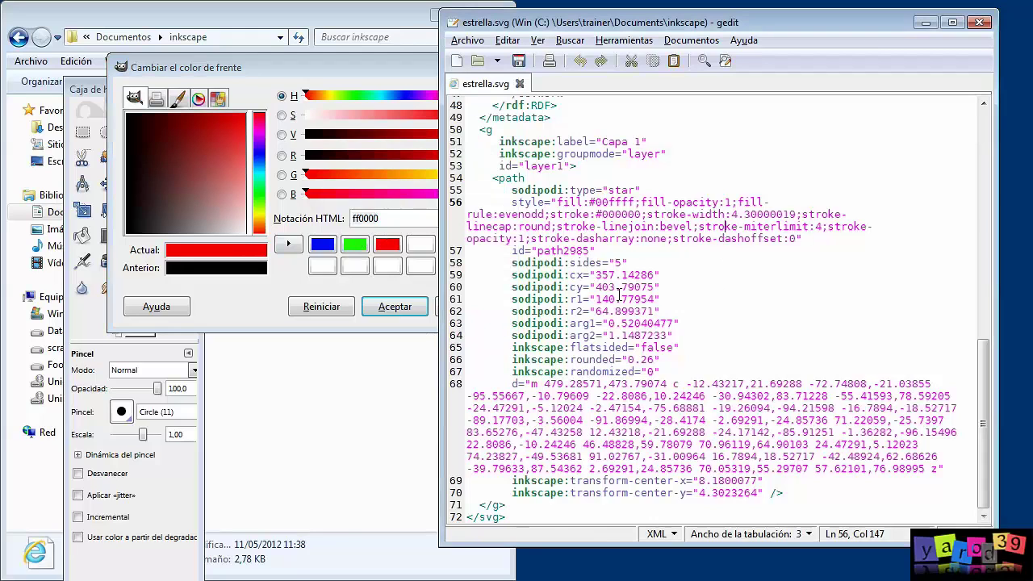
Replace the star's fill colour 00ffff with red ff0000
{"action": "left_click_drag", "start_coordinate": [639, 202], "coordinate": [595, 203]}
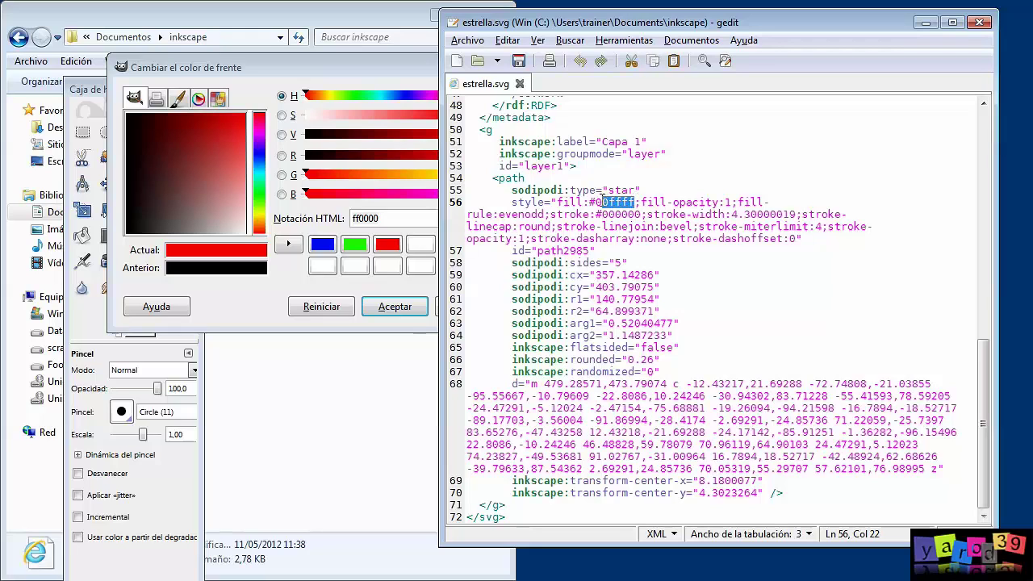
{"action": "key", "text": "ctrl+v"}
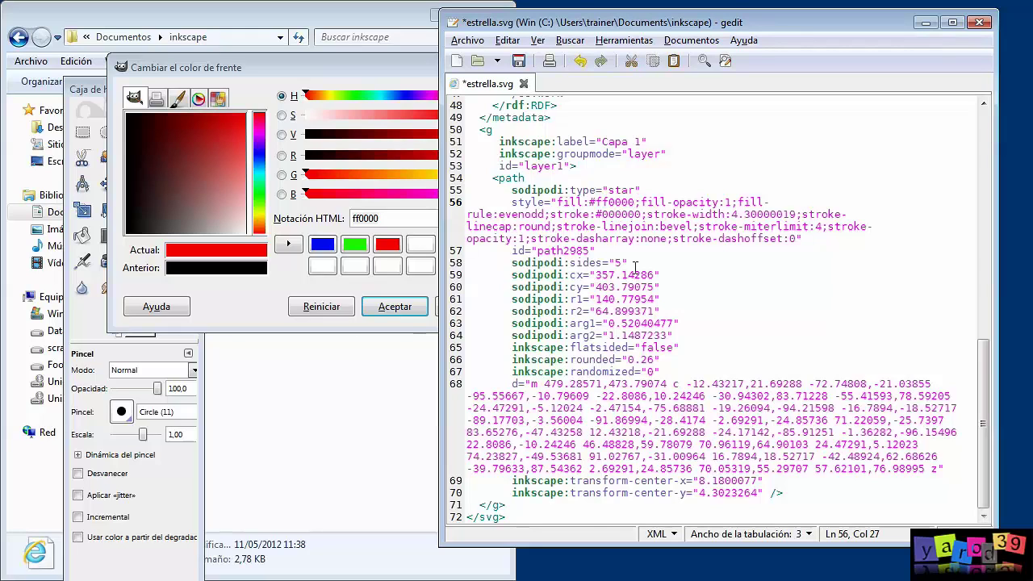
{"action": "left_click_drag", "start_coordinate": [680, 27], "coordinate": [698, 24]}
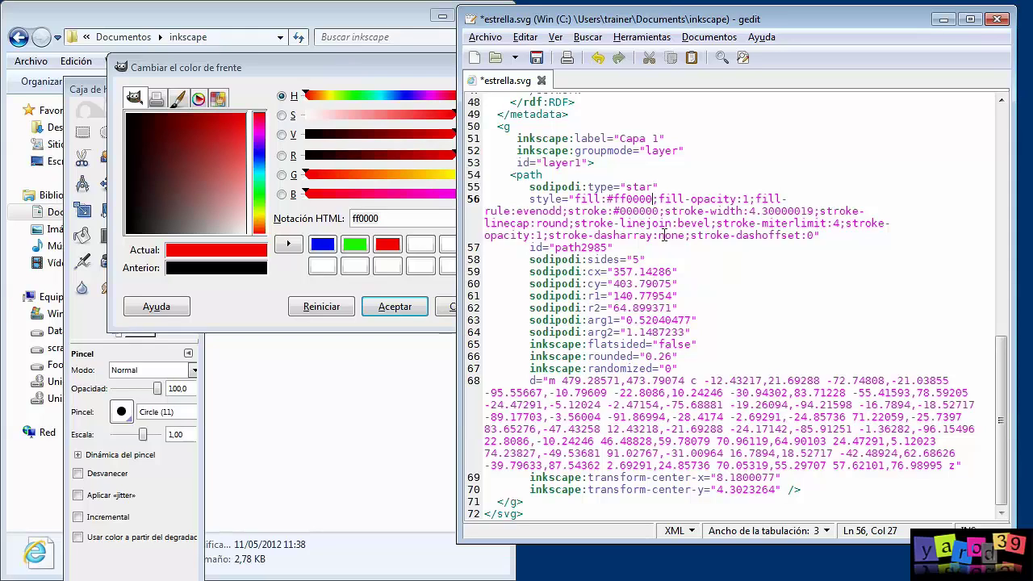
Copy blue 2400ff from GIMP and paste it over the stroke colour 000000
{"action": "left_click", "coordinate": [640, 212]}
{"action": "left_click", "coordinate": [260, 161]}
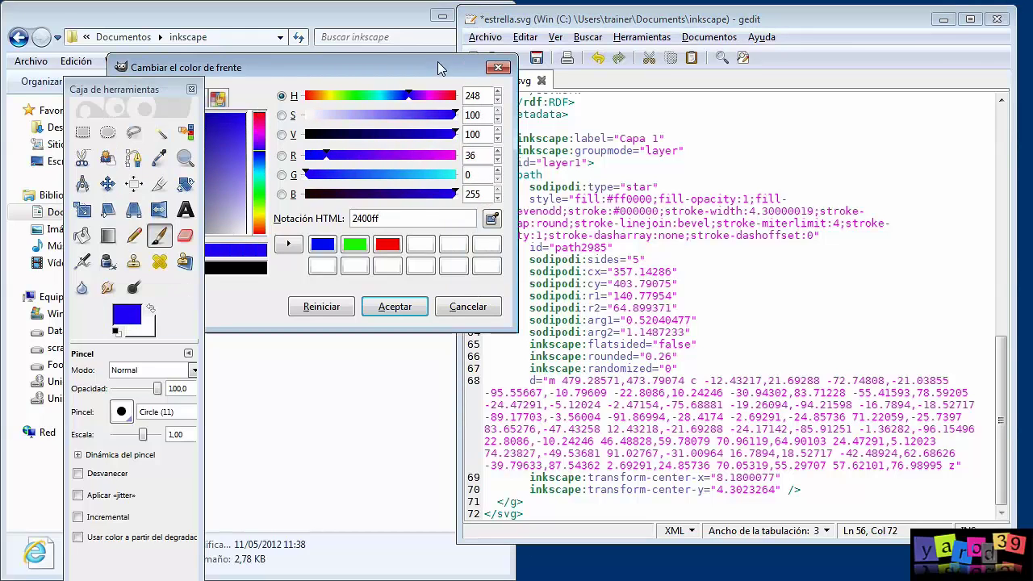
{"action": "left_click", "coordinate": [438, 68]}
{"action": "left_click_drag", "start_coordinate": [399, 222], "coordinate": [258, 214]}
{"action": "key", "text": "ctrl+c"}
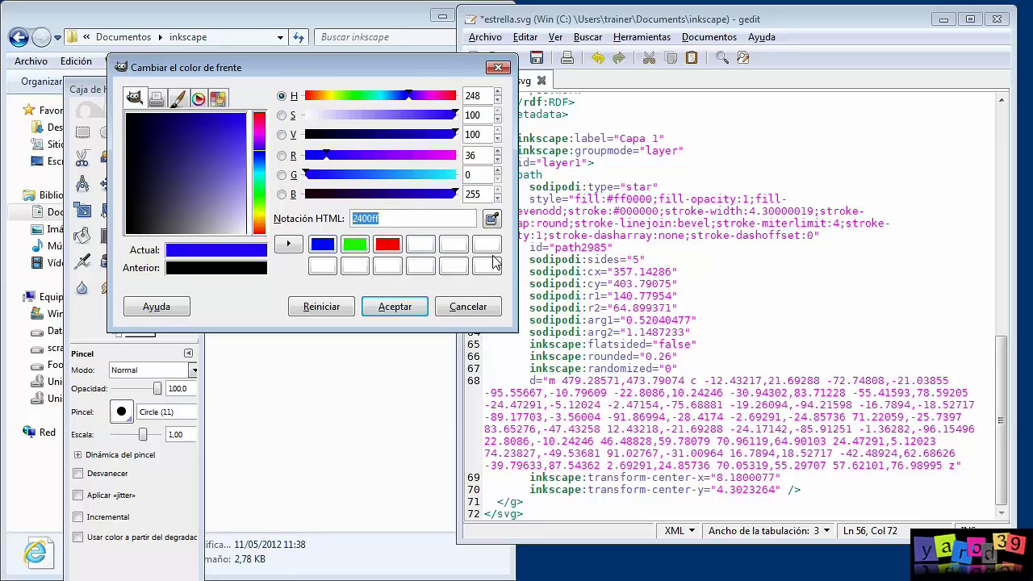
{"action": "left_click", "coordinate": [616, 259]}
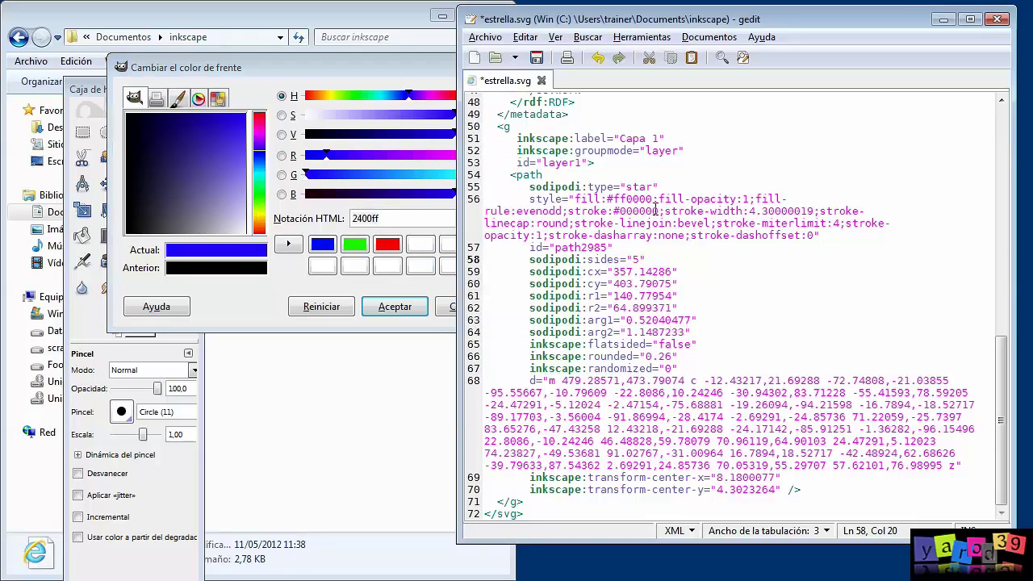
{"action": "left_click_drag", "start_coordinate": [660, 211], "coordinate": [619, 211]}
{"action": "key", "text": "ctrl+v"}
{"action": "key", "text": "Right"}
{"action": "key", "text": "Right"}
{"action": "key", "text": "Right"}
Change the stroke width from 4.30000019 to 8.30000019
{"action": "left_click_drag", "start_coordinate": [756, 211], "coordinate": [749, 211]}
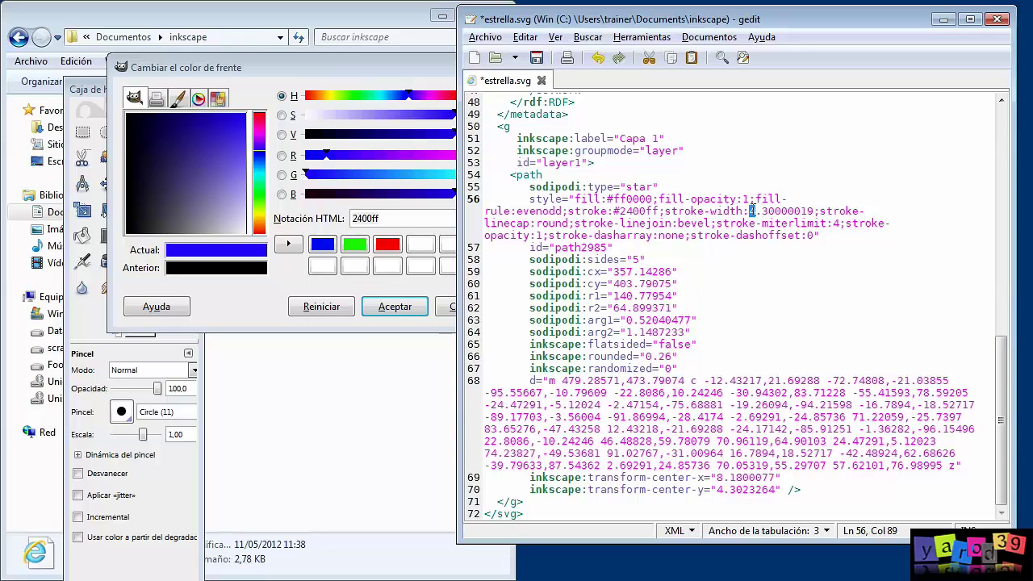
{"action": "type", "text": "8"}
{"action": "left_click", "coordinate": [732, 235]}
{"action": "left_click", "coordinate": [503, 70]}
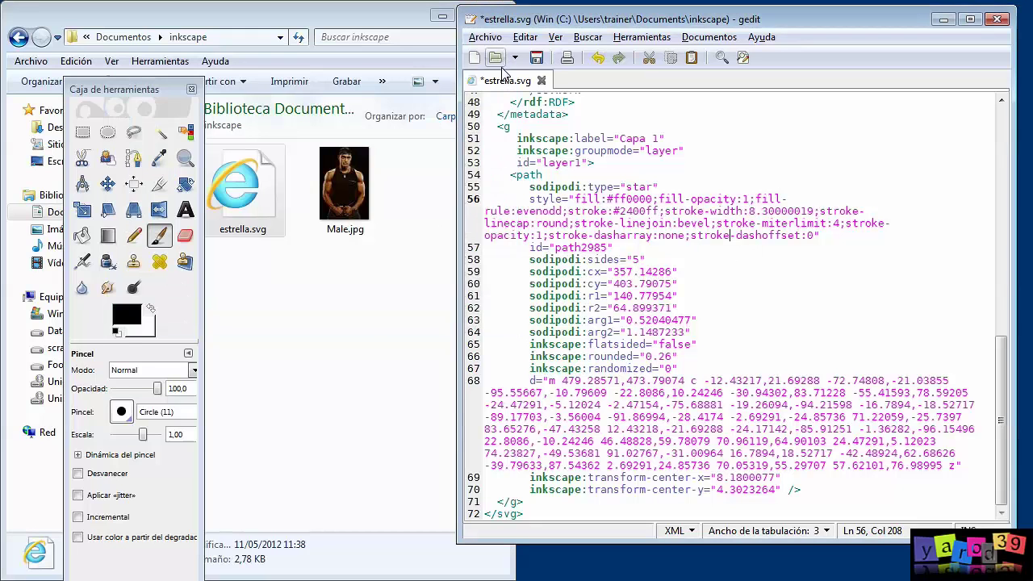
Save the edited estrella.svg in gedit
{"action": "left_click", "coordinate": [551, 162]}
{"action": "scroll", "coordinate": [635, 243], "scroll_direction": "up", "scroll_amount": 3}
{"action": "scroll", "coordinate": [635, 243], "scroll_direction": "up", "scroll_amount": 1}
{"action": "scroll", "coordinate": [636, 243], "scroll_direction": "up", "scroll_amount": 6}
{"action": "scroll", "coordinate": [636, 243], "scroll_direction": "up", "scroll_amount": 1}
{"action": "left_click", "coordinate": [602, 195]}
{"action": "left_click", "coordinate": [485, 38]}
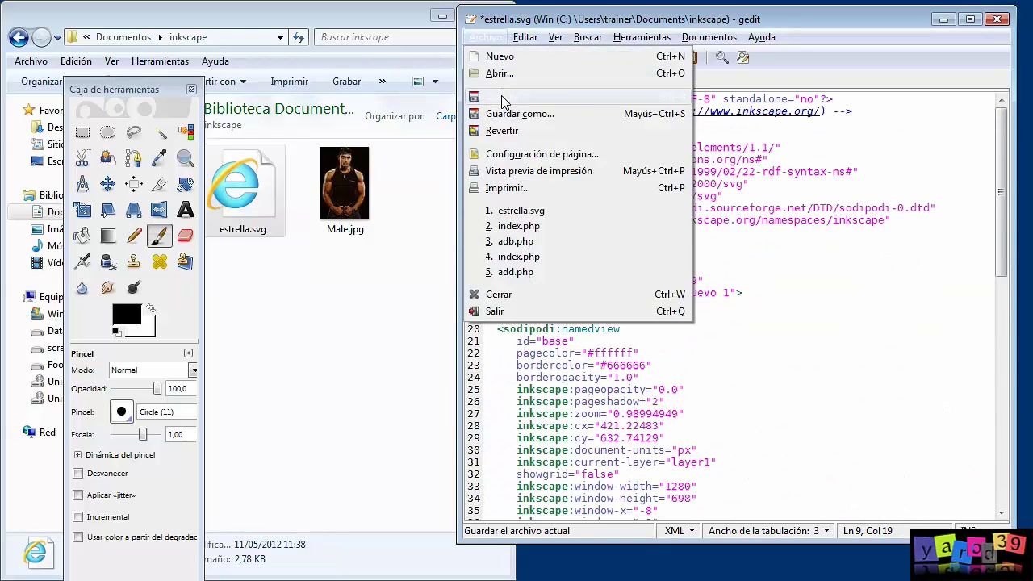
{"action": "left_click", "coordinate": [504, 97]}
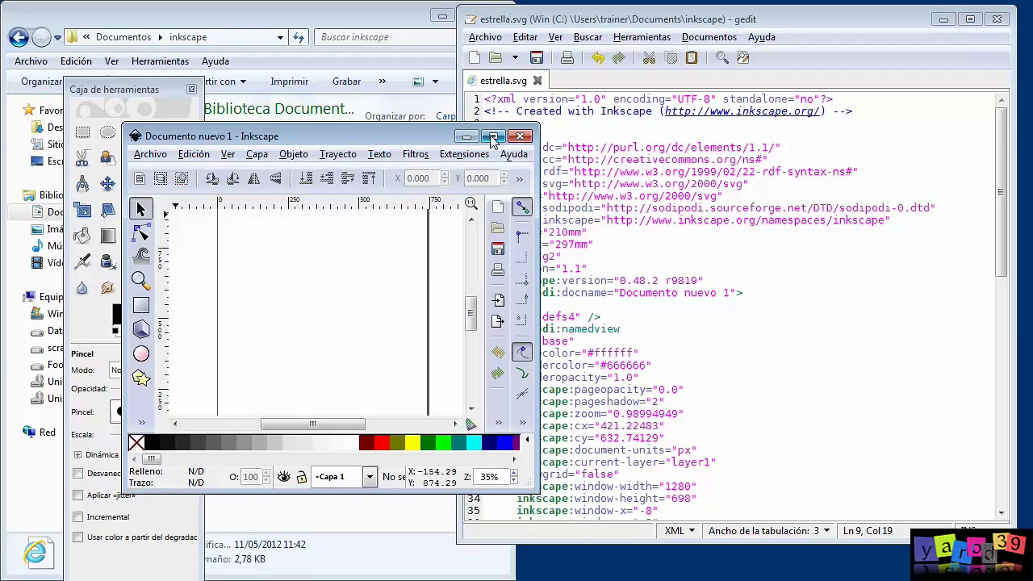
Maximize Inkscape and open estrella.svg from the recent files
{"action": "left_click", "coordinate": [493, 136]}
{"action": "left_click", "coordinate": [32, 27]}
{"action": "mouse_move", "coordinate": [54, 80]}
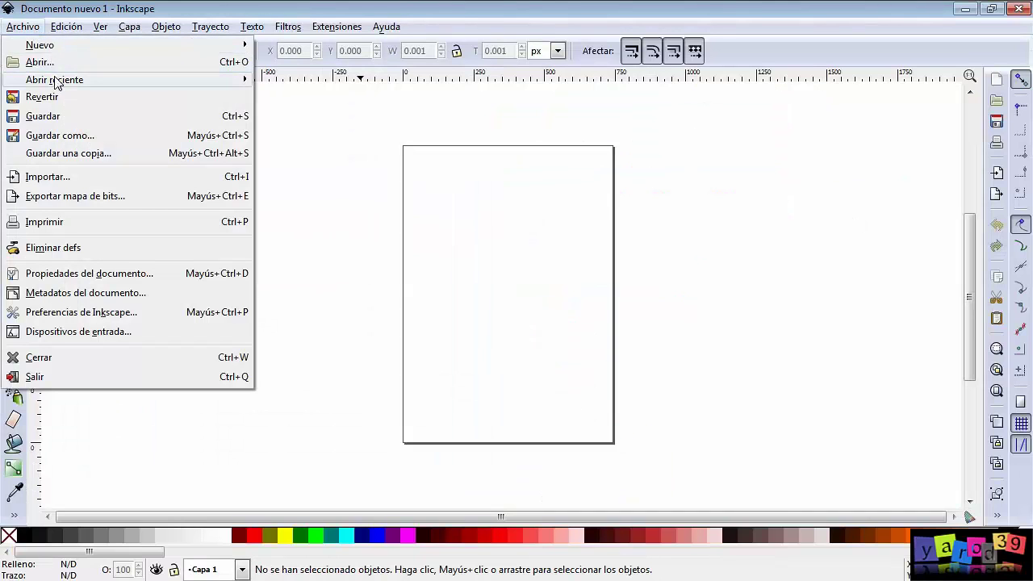
{"action": "left_click", "coordinate": [279, 81]}
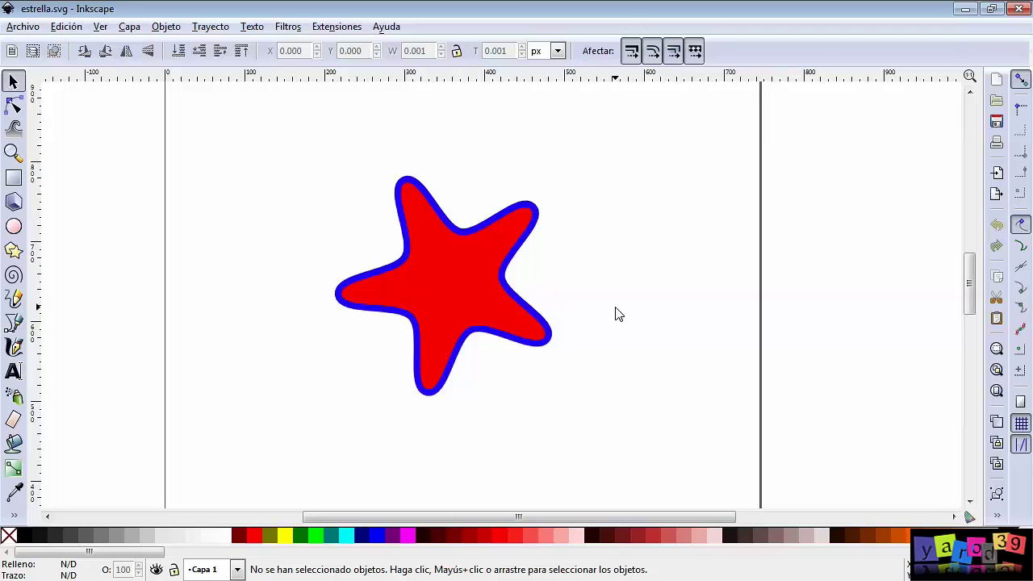
Zoom and pan around the red star with its thicker blue outline, then reset to 1:1
{"action": "scroll", "coordinate": [481, 278], "scroll_direction": "up", "scroll_amount": 1}
{"action": "scroll", "coordinate": [480, 277], "scroll_direction": "up", "scroll_amount": 1}
{"action": "left_click_drag", "start_coordinate": [481, 277], "coordinate": [496, 298]}
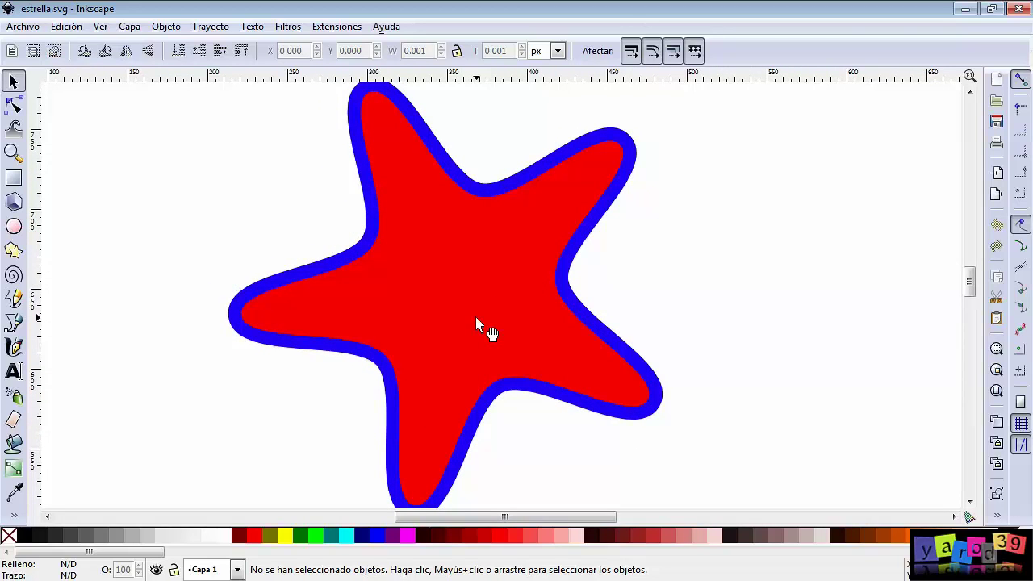
{"action": "left_click_drag", "start_coordinate": [535, 306], "coordinate": [519, 319]}
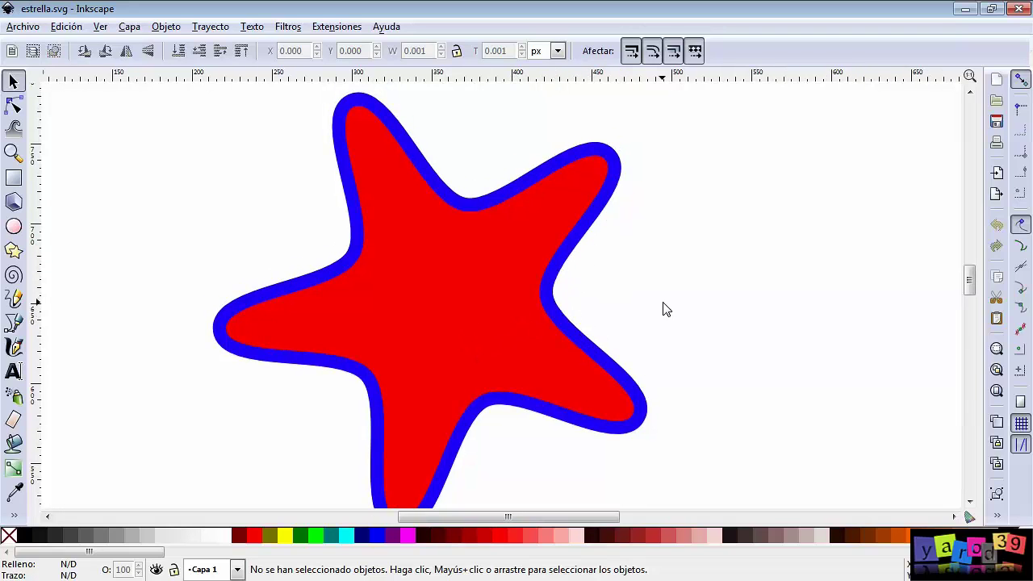
{"action": "left_click_drag", "start_coordinate": [664, 307], "coordinate": [616, 317]}
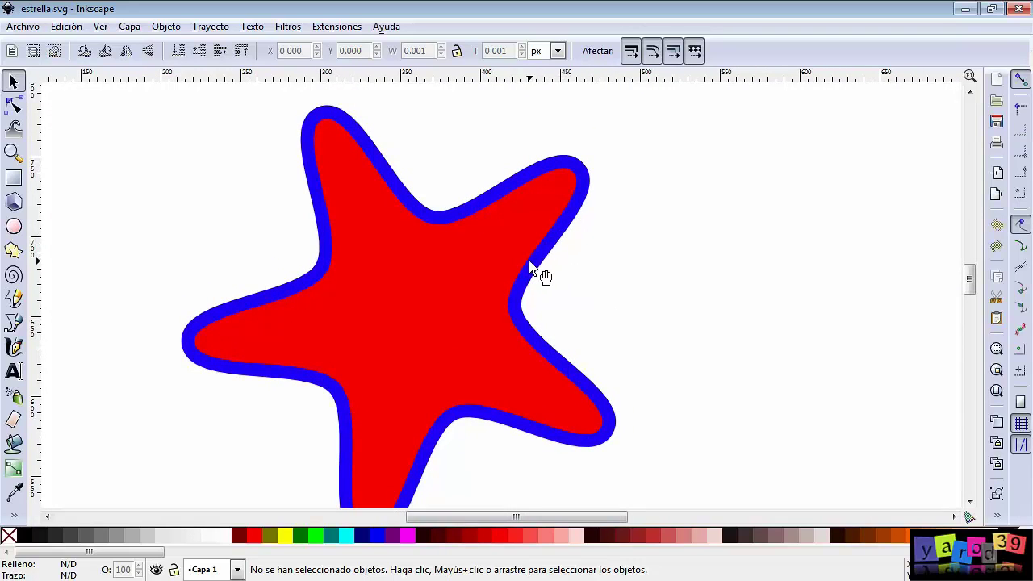
{"action": "left_click_drag", "start_coordinate": [581, 343], "coordinate": [584, 322]}
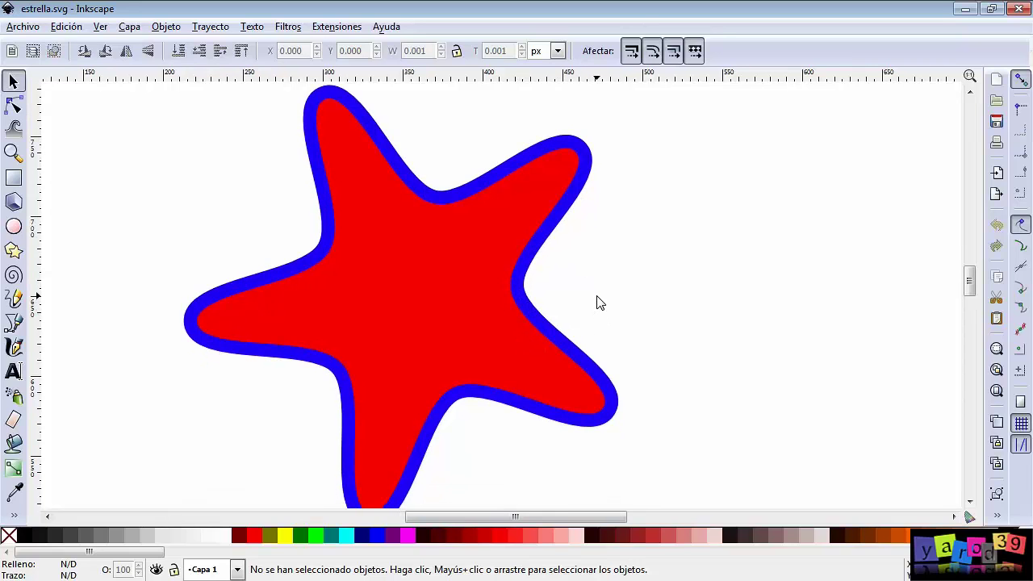
{"action": "key", "text": "1"}
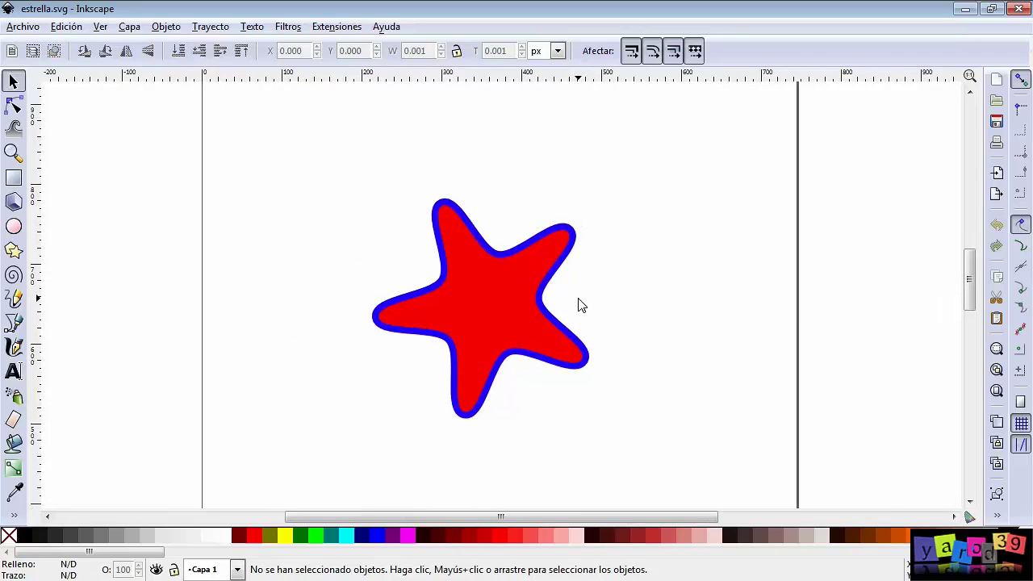
{"action": "scroll", "coordinate": [579, 306], "scroll_direction": "up", "scroll_amount": 1}
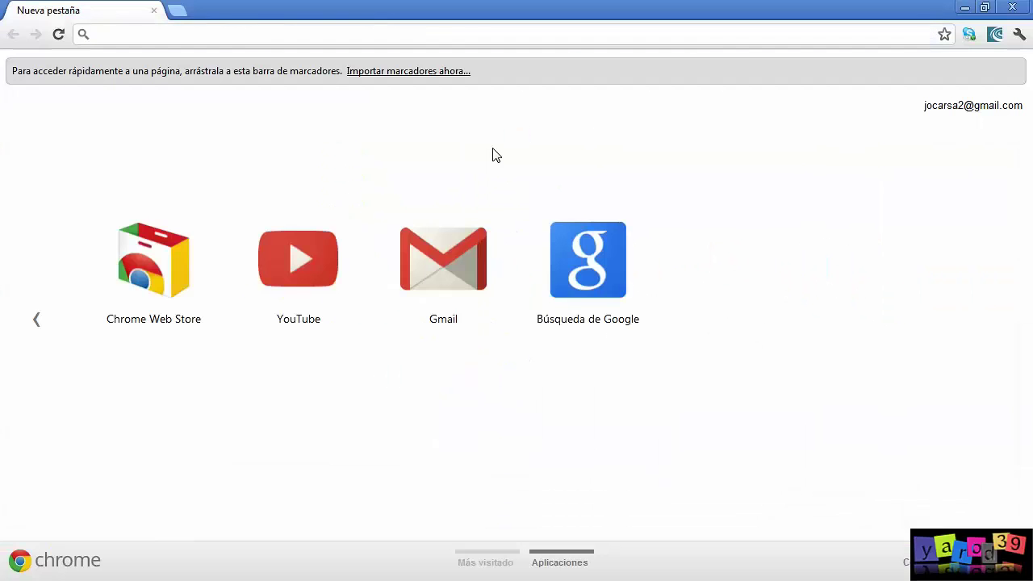
Launch Chrome and drag estrella.svg into it to render the red star with blue outline
{"action": "double_click", "coordinate": [706, 18]}
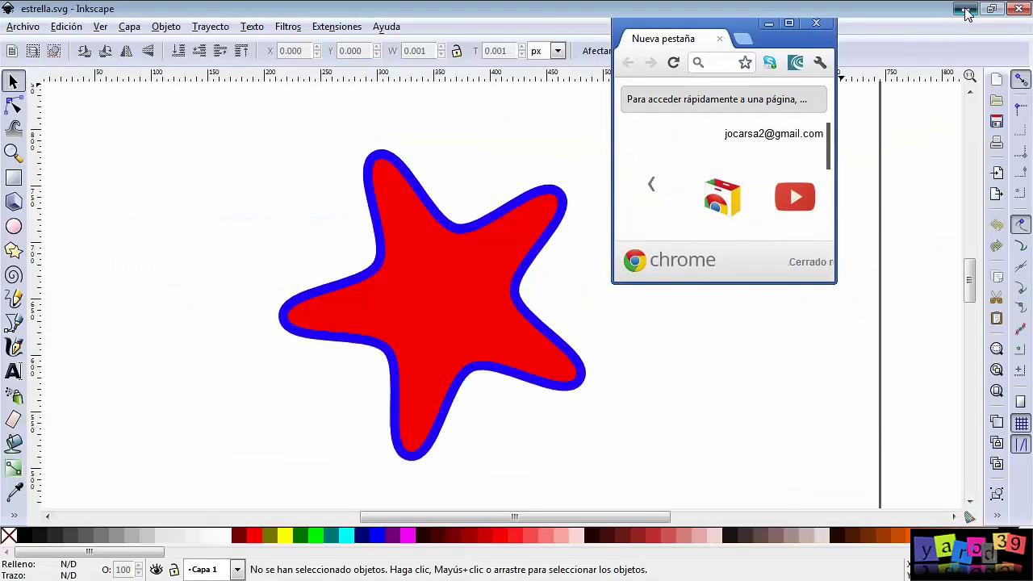
{"action": "left_click", "coordinate": [965, 9]}
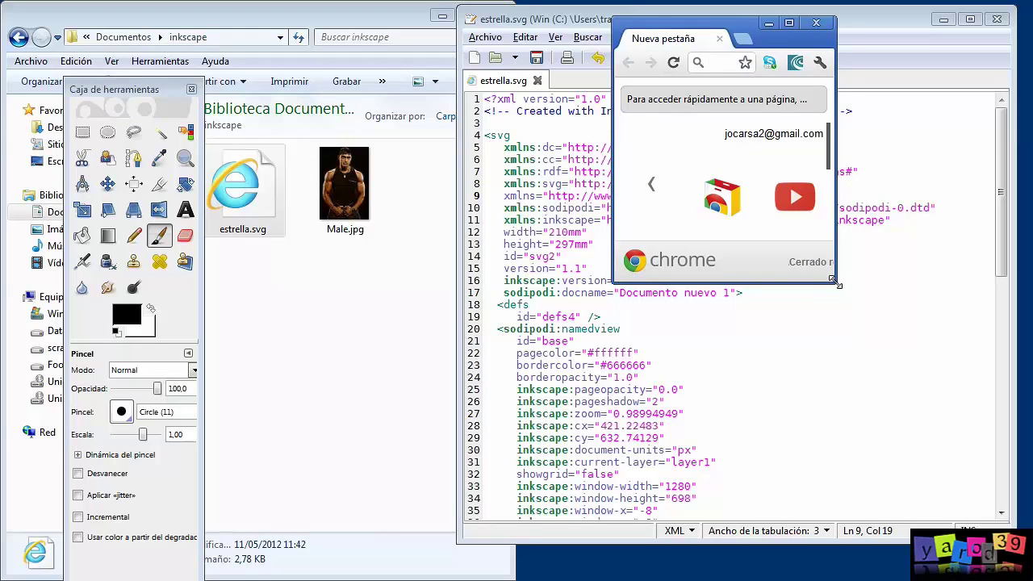
{"action": "left_click_drag", "start_coordinate": [832, 279], "coordinate": [1026, 565]}
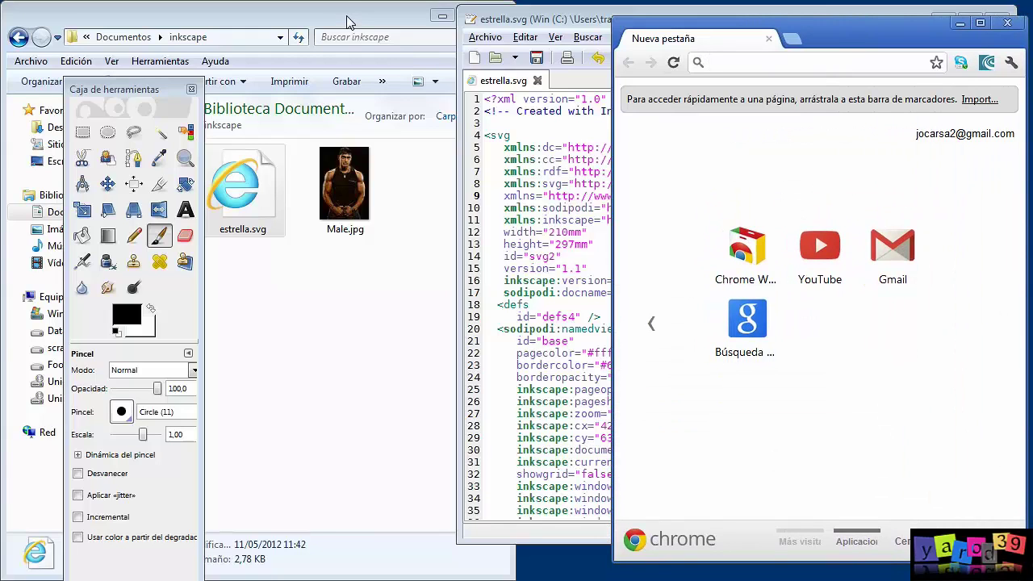
{"action": "left_click_drag", "start_coordinate": [260, 195], "coordinate": [726, 190]}
{"action": "mouse_move", "coordinate": [1020, 207]}
{"action": "left_mouse_down"}
{"action": "mouse_move", "coordinate": [1020, 311]}
{"action": "mouse_move", "coordinate": [754, 170]}
{"action": "left_mouse_up"}
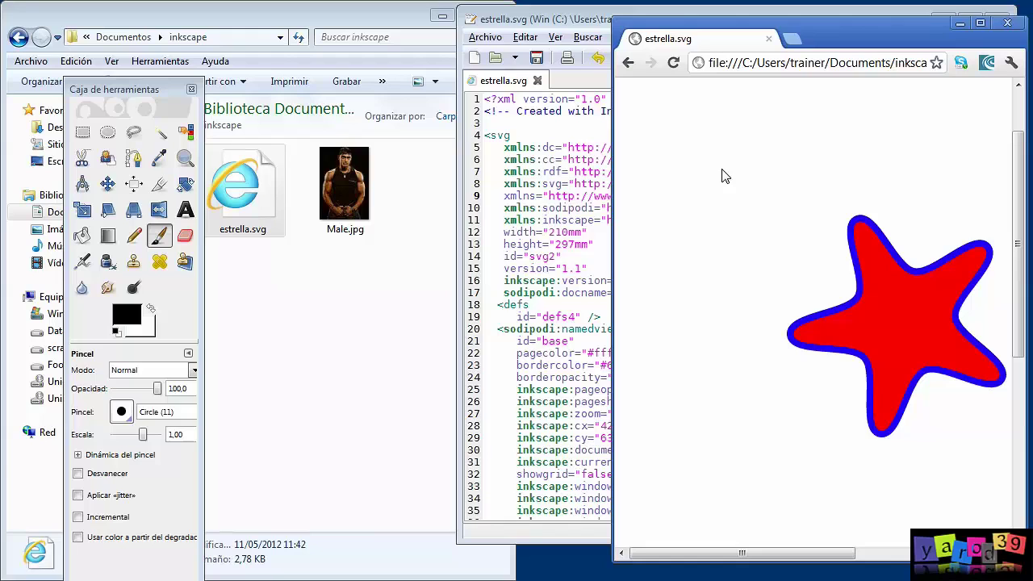
Maximize Chrome, then zoom in and out on estrella.svg's red star with its blue outline
{"action": "left_click", "coordinate": [980, 23]}
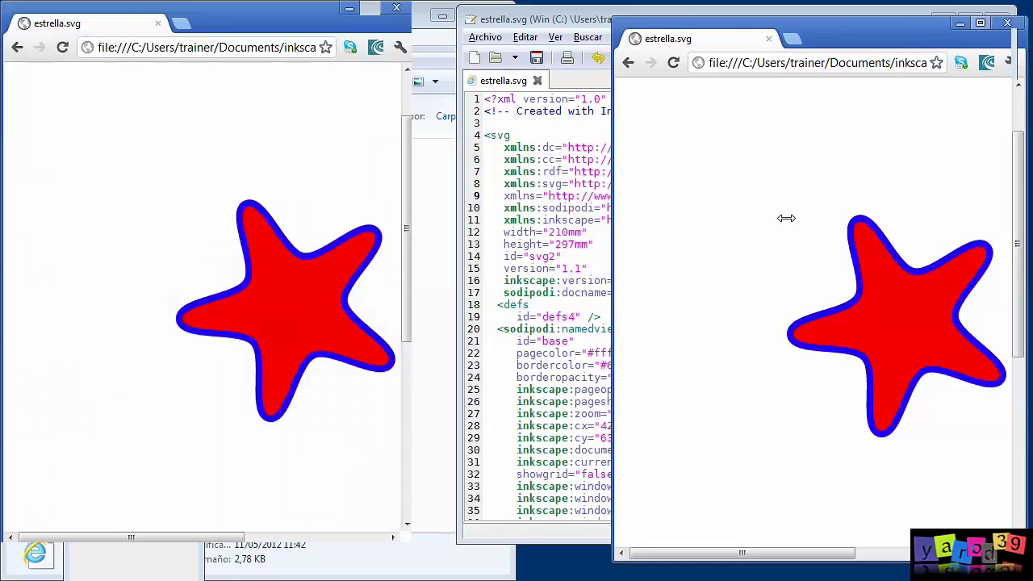
{"action": "scroll", "coordinate": [307, 281], "scroll_direction": "up", "scroll_amount": 1, "text": "ctrl"}
{"action": "scroll", "coordinate": [307, 281], "scroll_direction": "up", "scroll_amount": 2, "text": "ctrl"}
{"action": "scroll", "coordinate": [443, 344], "scroll_direction": "up", "scroll_amount": 2, "text": "ctrl"}
{"action": "scroll", "coordinate": [686, 417], "scroll_direction": "down", "scroll_amount": 1}
{"action": "scroll", "coordinate": [734, 415], "scroll_direction": "down", "scroll_amount": 2}
{"action": "scroll", "coordinate": [758, 417], "scroll_direction": "down", "scroll_amount": 1}
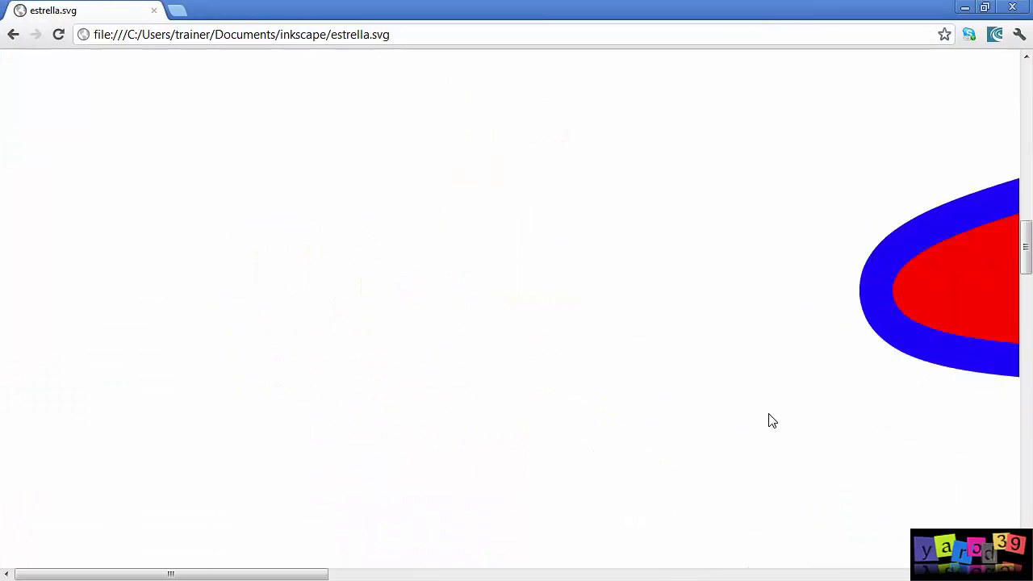
Scroll across the estrella.svg page to inspect the star's red fill and blue outline
{"action": "left_click_drag", "start_coordinate": [293, 574], "coordinate": [604, 574]}
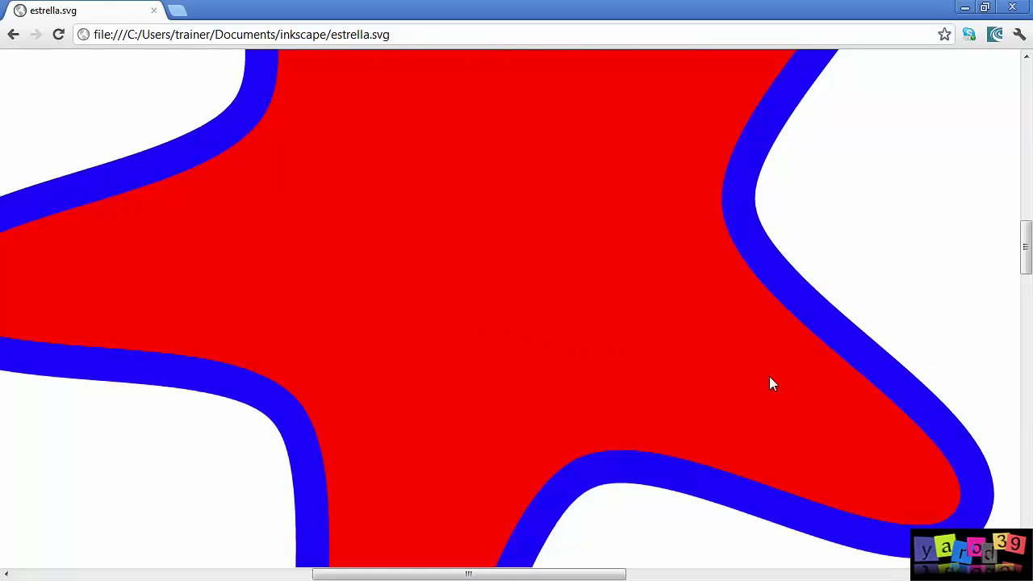
{"action": "scroll", "coordinate": [727, 360], "scroll_direction": "down", "scroll_amount": 3}
{"action": "scroll", "coordinate": [611, 325], "scroll_direction": "down", "scroll_amount": 1}
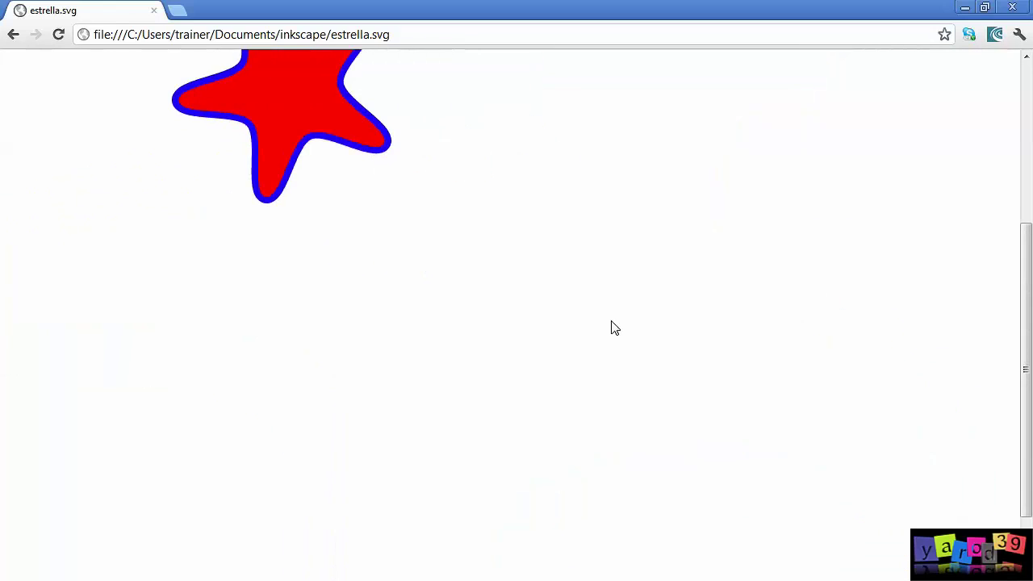
{"action": "left_click_drag", "start_coordinate": [1027, 301], "coordinate": [1015, 137]}
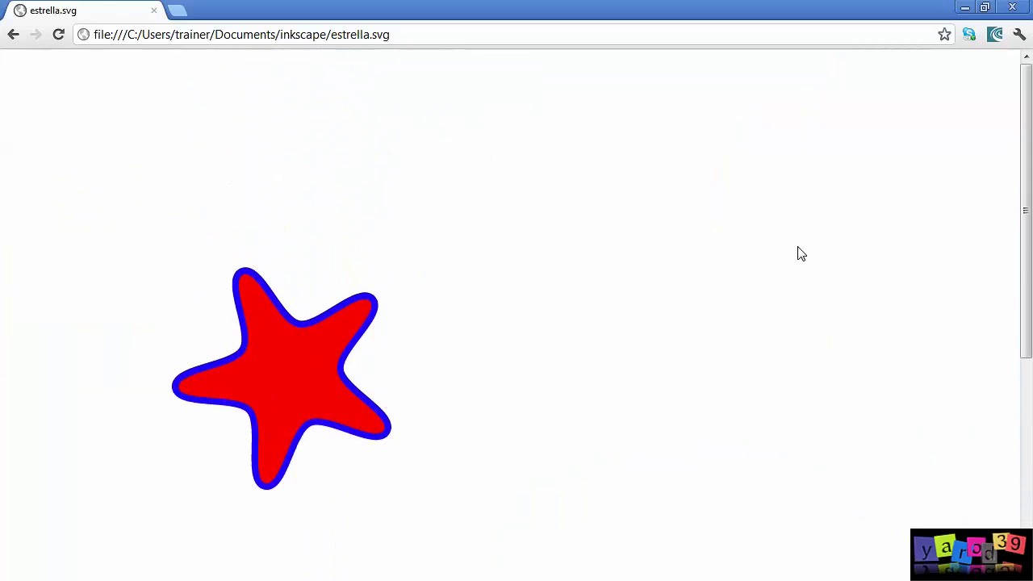